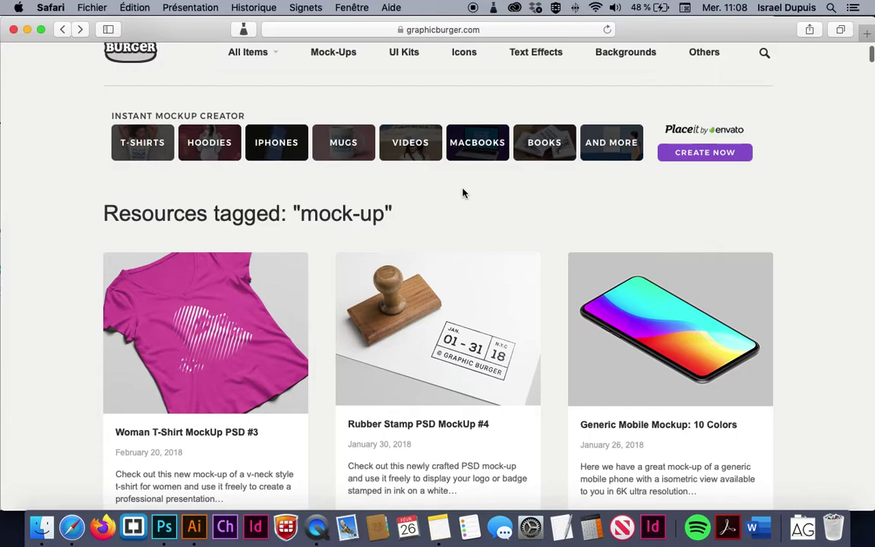
Browse the mock-up resources on graphicburger.com to see what kinds of templates are offered.
{"action": "scroll", "coordinate": [463, 193], "scroll_direction": "down", "scroll_amount": 5}
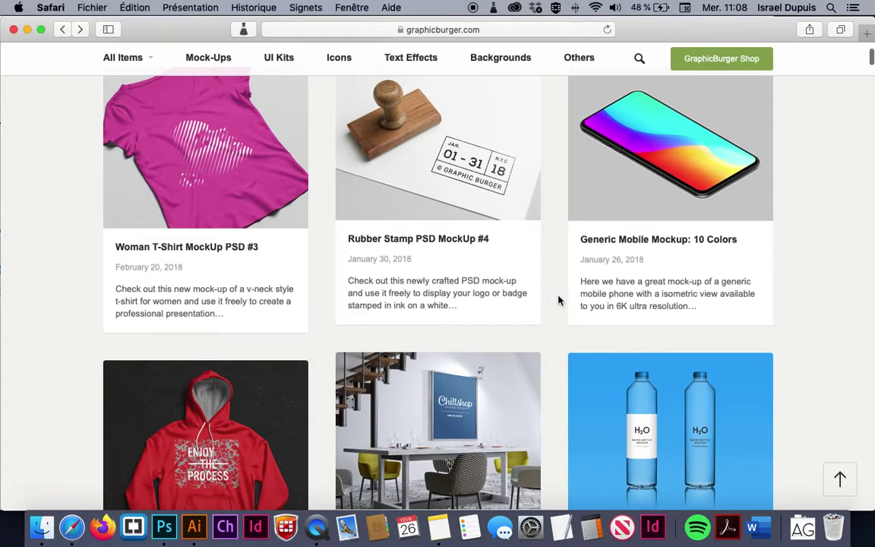
{"action": "scroll", "coordinate": [558, 300], "scroll_direction": "down", "scroll_amount": 5}
{"action": "scroll", "coordinate": [559, 301], "scroll_direction": "down", "scroll_amount": 10}
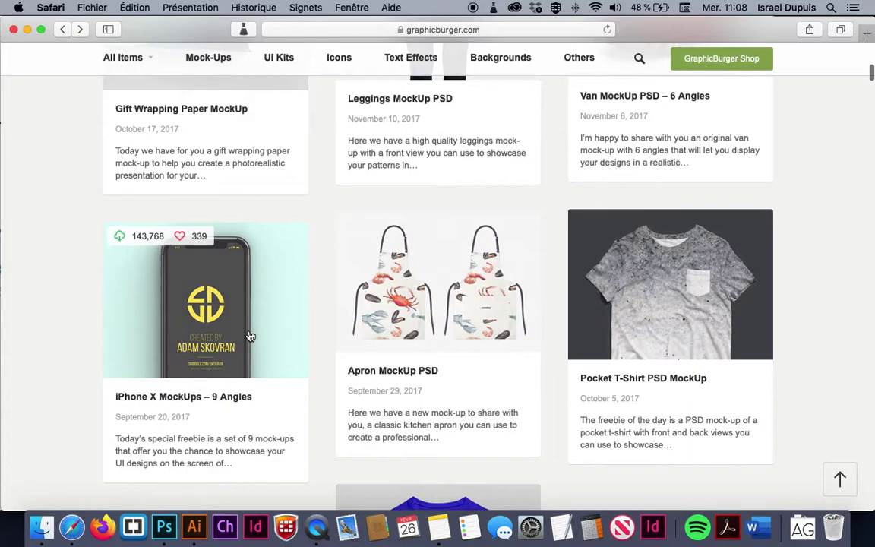
{"action": "scroll", "coordinate": [571, 385], "scroll_direction": "down", "scroll_amount": 5}
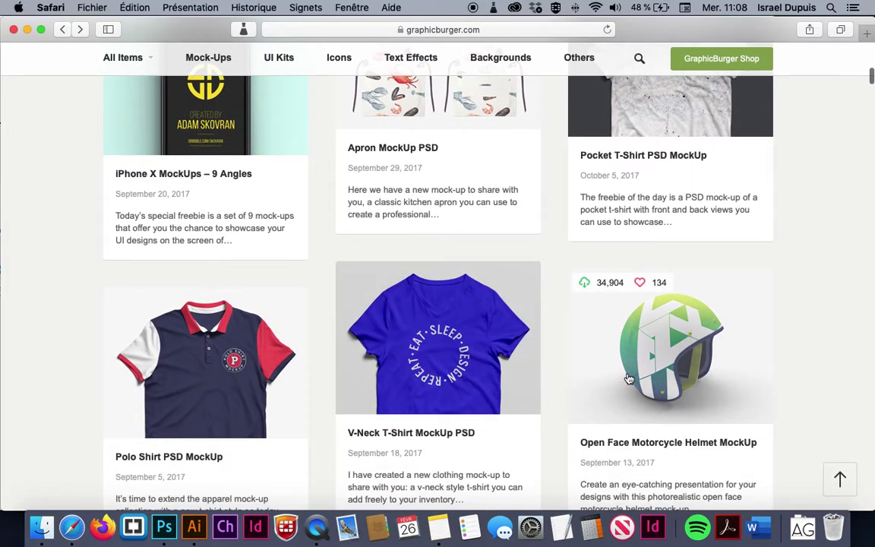
Switch to Photoshop, collapse group 9, and examine the top-level groups and the numbered scenes inside Examples.
{"action": "key", "text": "super+Tab"}
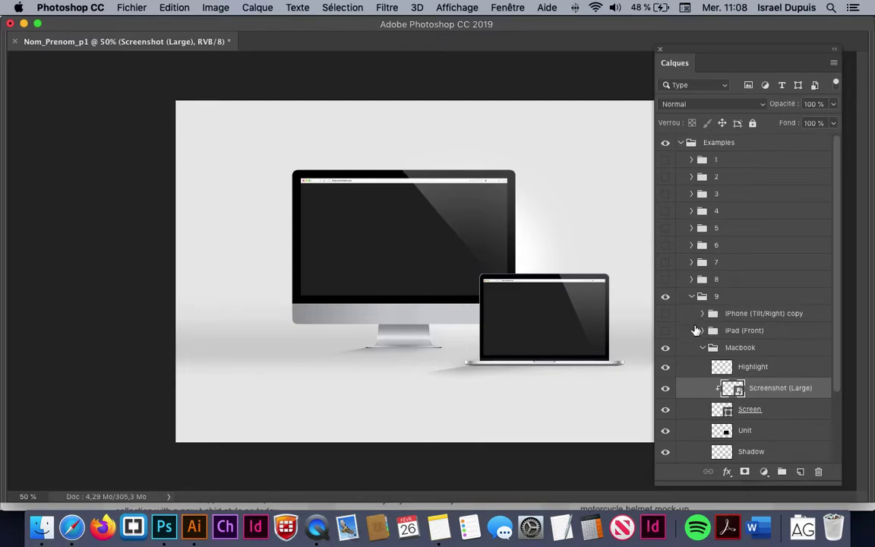
{"action": "left_click", "coordinate": [691, 296]}
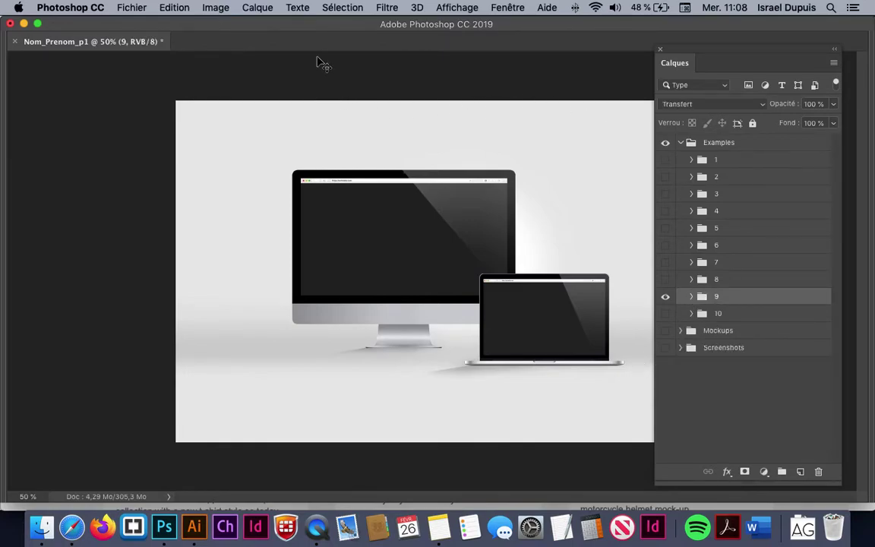
{"action": "left_click", "coordinate": [682, 144]}
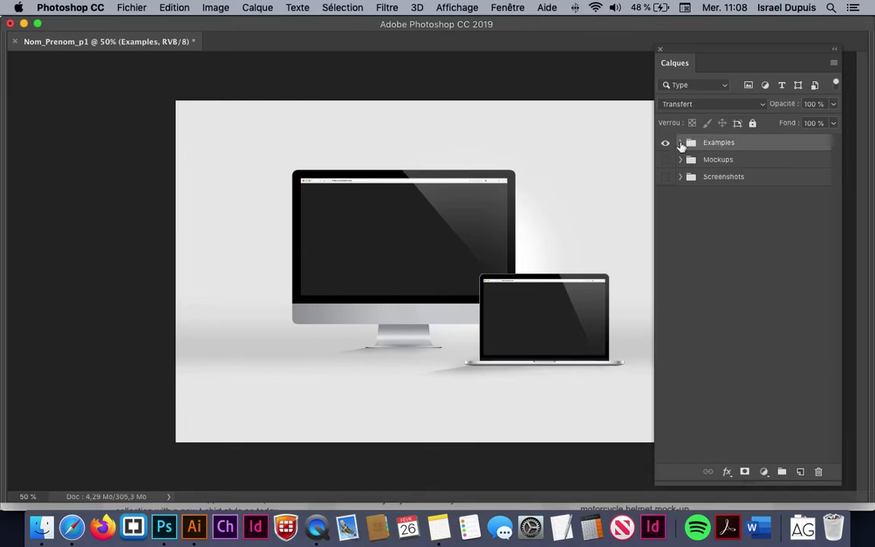
{"action": "left_click", "coordinate": [680, 143]}
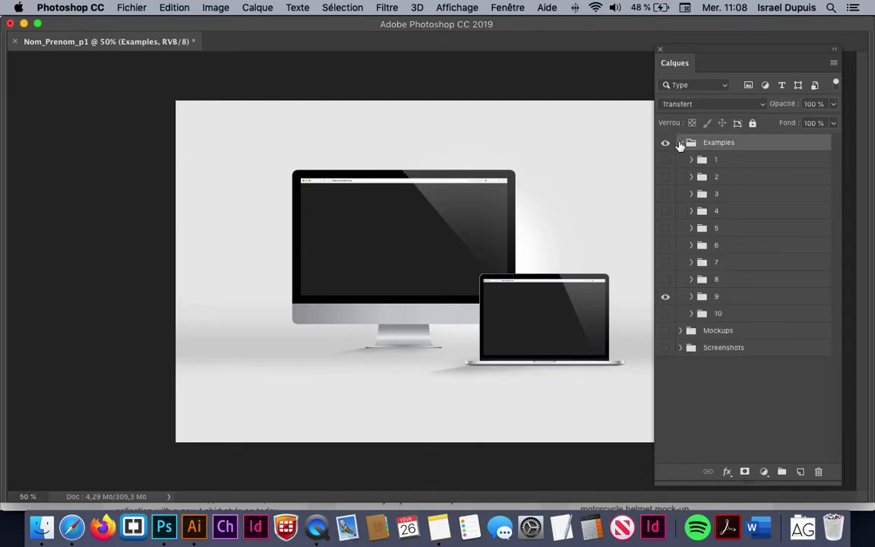
Toggle the visibility of groups 9, 8 and 7 to preview their device scenes, leaving only group 9 shown.
{"action": "left_click", "coordinate": [666, 296]}
{"action": "left_click", "coordinate": [666, 279]}
{"action": "left_click", "coordinate": [665, 280]}
{"action": "left_click", "coordinate": [665, 262]}
{"action": "left_click", "coordinate": [665, 262]}
{"action": "left_click", "coordinate": [665, 280]}
{"action": "left_click", "coordinate": [665, 279]}
{"action": "left_click", "coordinate": [665, 296]}
Expand group 9 and preview its iPhone (Tilt/Right) copy and iPad (Front) devices, leaving both hidden.
{"action": "left_click", "coordinate": [690, 296]}
{"action": "left_click", "coordinate": [665, 313]}
{"action": "left_click", "coordinate": [666, 330]}
{"action": "left_click", "coordinate": [665, 330]}
{"action": "left_click", "coordinate": [665, 313]}
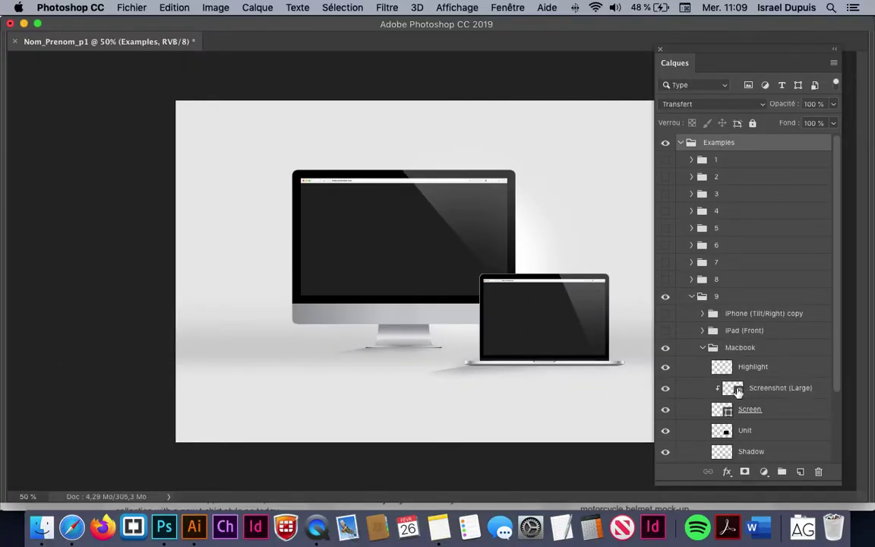
Fill the votre_site layer inside the Macbook's Screenshot (Large) smart object with white, save it, and return to the mockup document.
{"action": "double_click", "coordinate": [741, 389]}
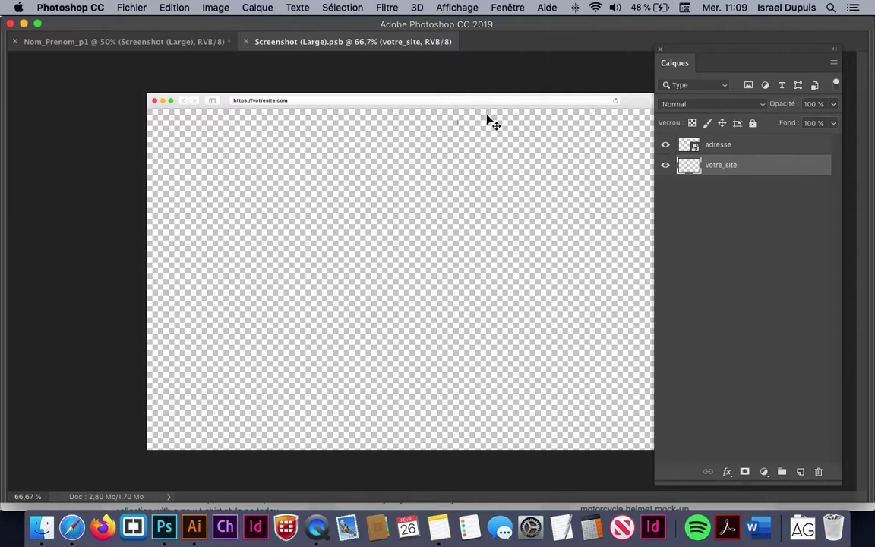
{"action": "key", "text": "shift+F5"}
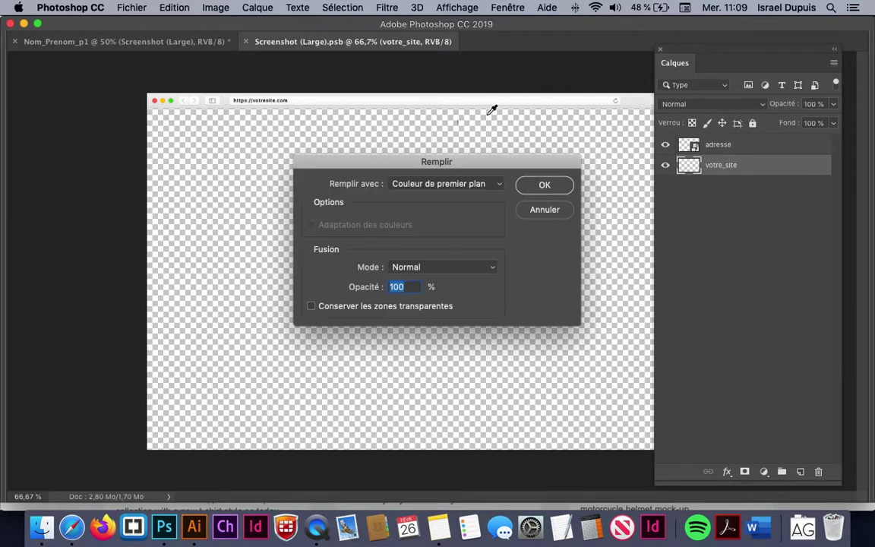
{"action": "left_click", "coordinate": [441, 184]}
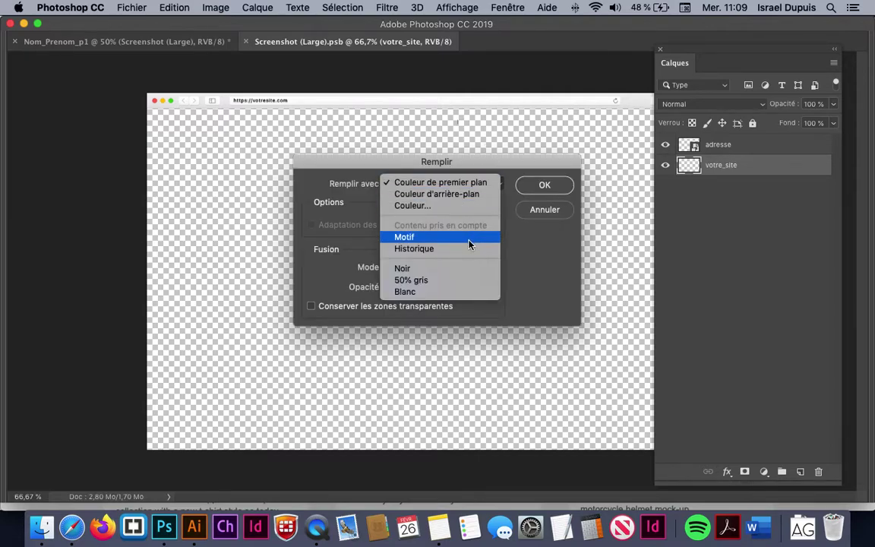
{"action": "left_click", "coordinate": [469, 292]}
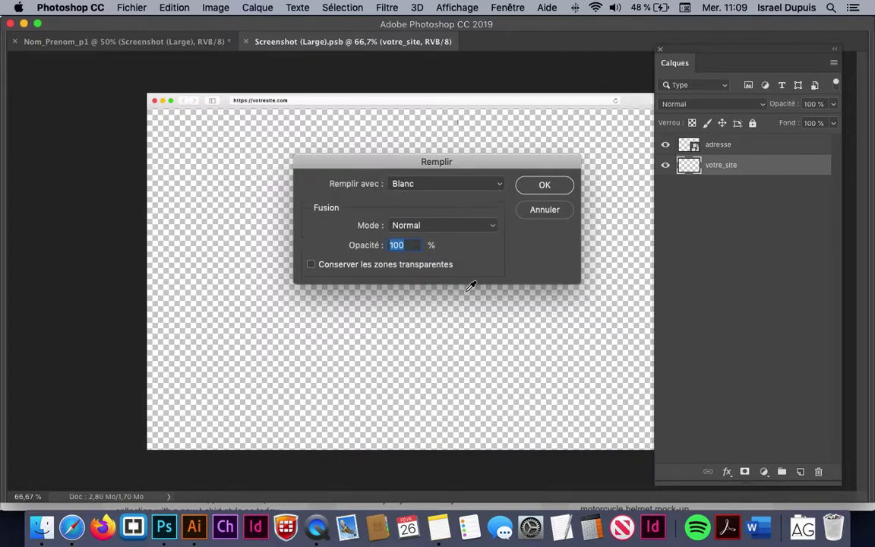
{"action": "left_click", "coordinate": [543, 187]}
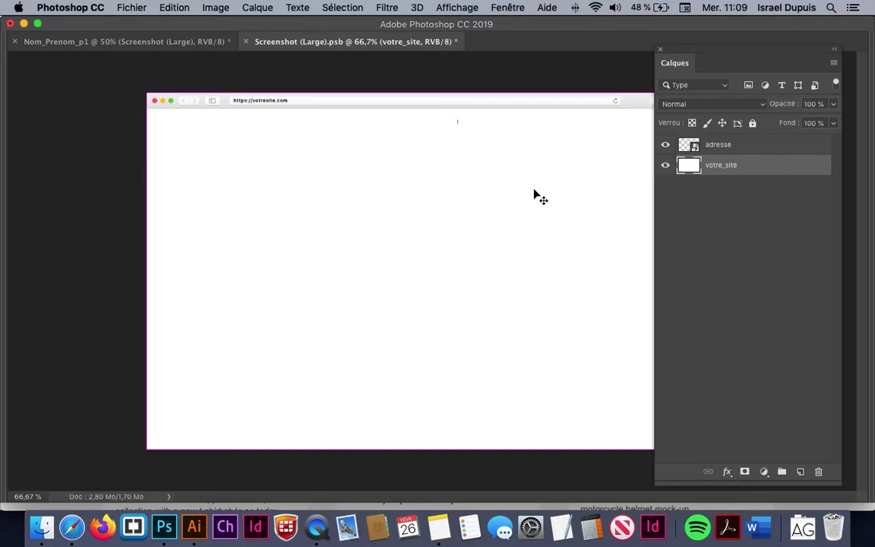
{"action": "key", "text": "super+s"}
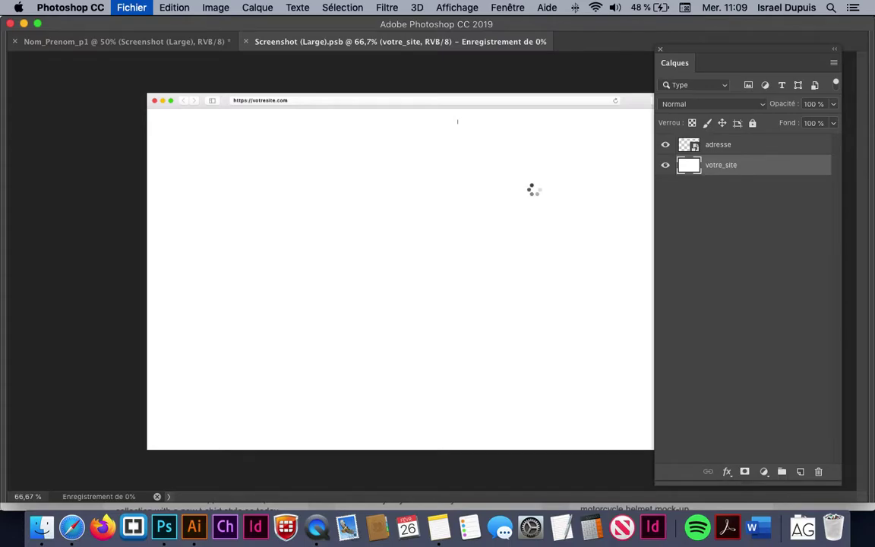
{"action": "left_click", "coordinate": [179, 43]}
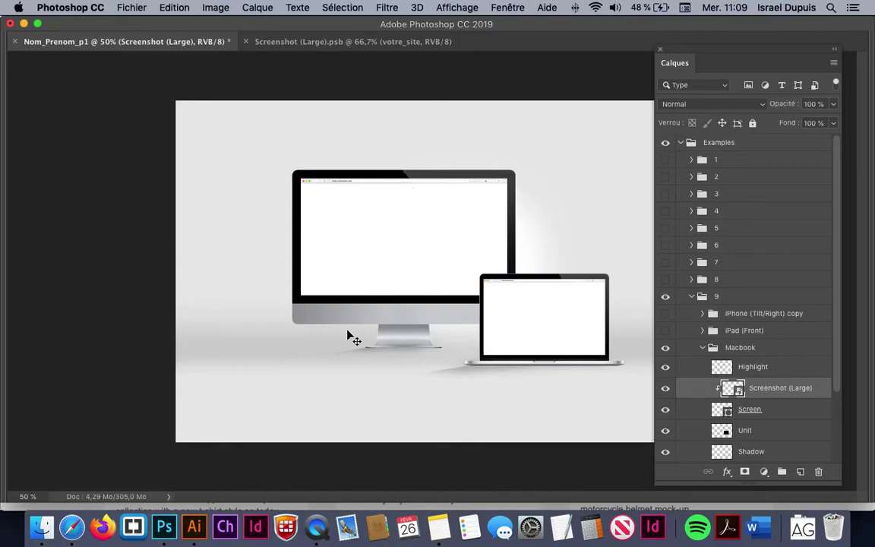
Switch to Illustrator and export the web page layout as a PNG to Bureau, using artboards with only artboard 1 selected.
{"action": "left_click", "coordinate": [195, 527]}
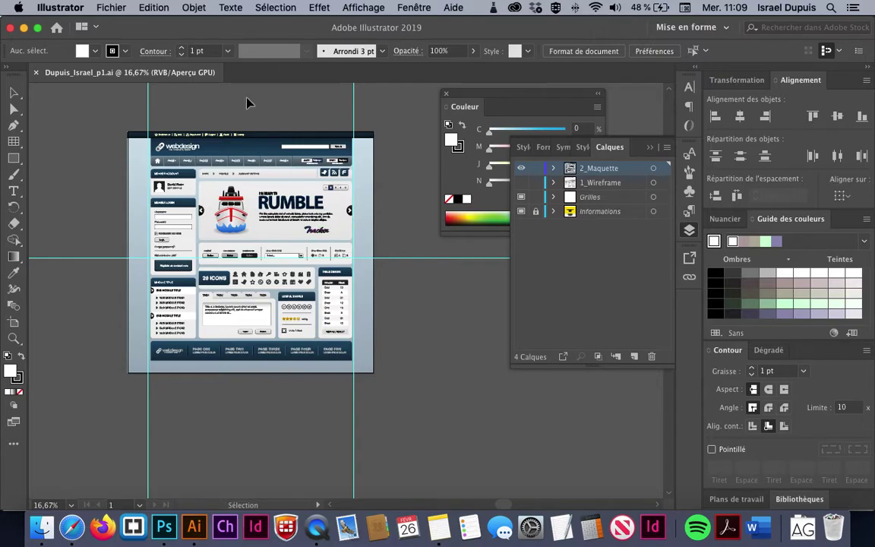
{"action": "left_click", "coordinate": [106, 8]}
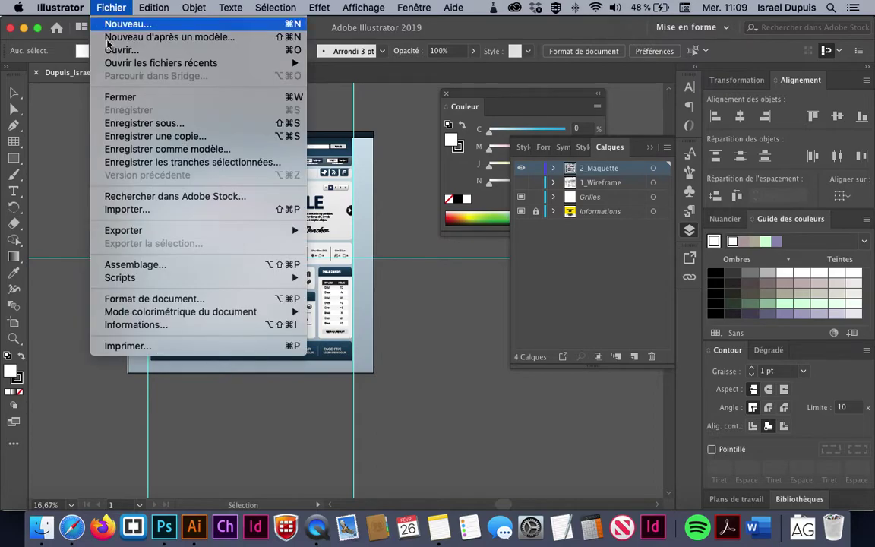
{"action": "mouse_move", "coordinate": [171, 235]}
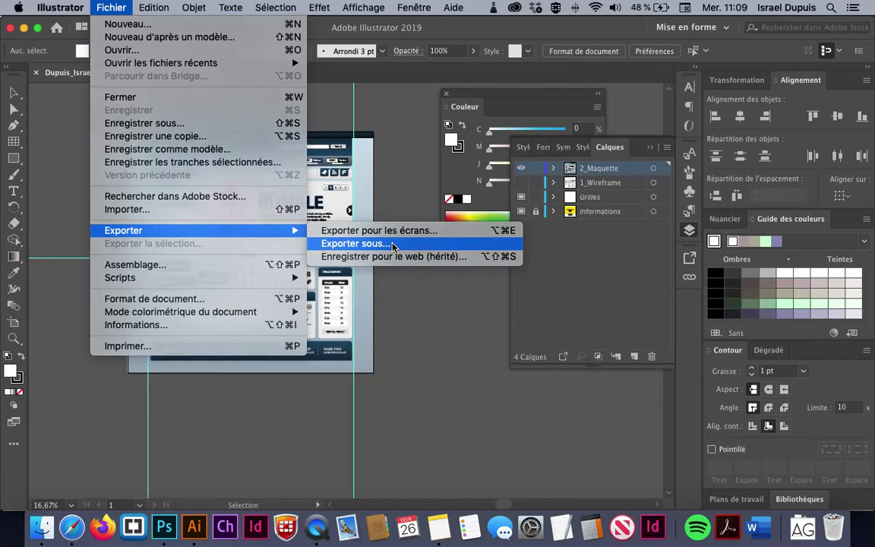
{"action": "left_click", "coordinate": [356, 243]}
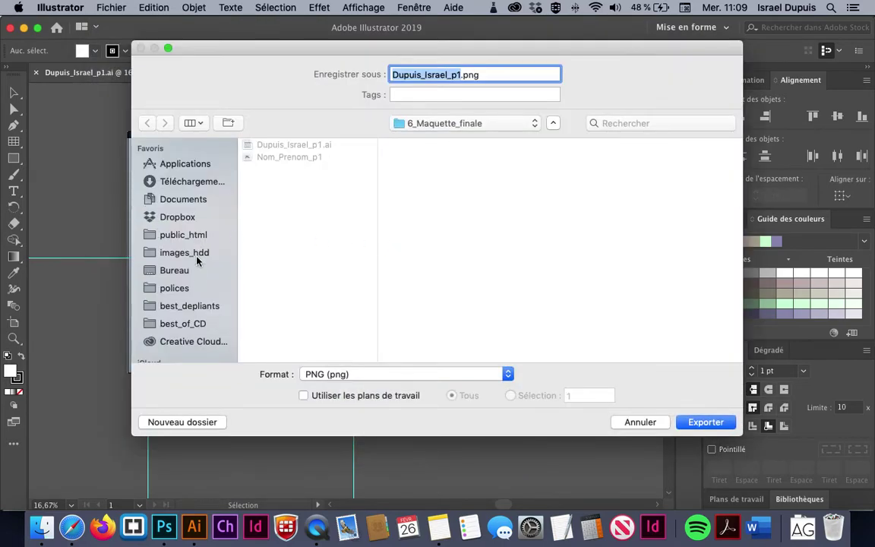
{"action": "left_click", "coordinate": [197, 275]}
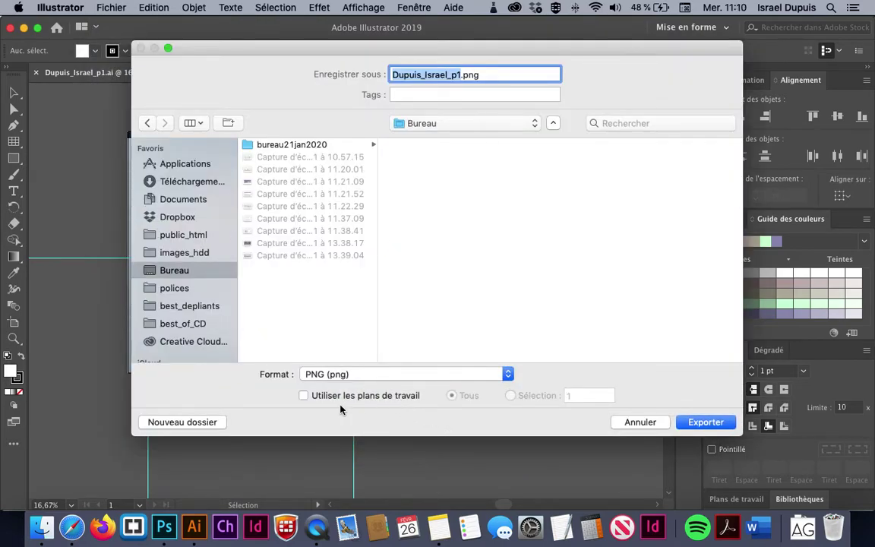
{"action": "left_click", "coordinate": [304, 396]}
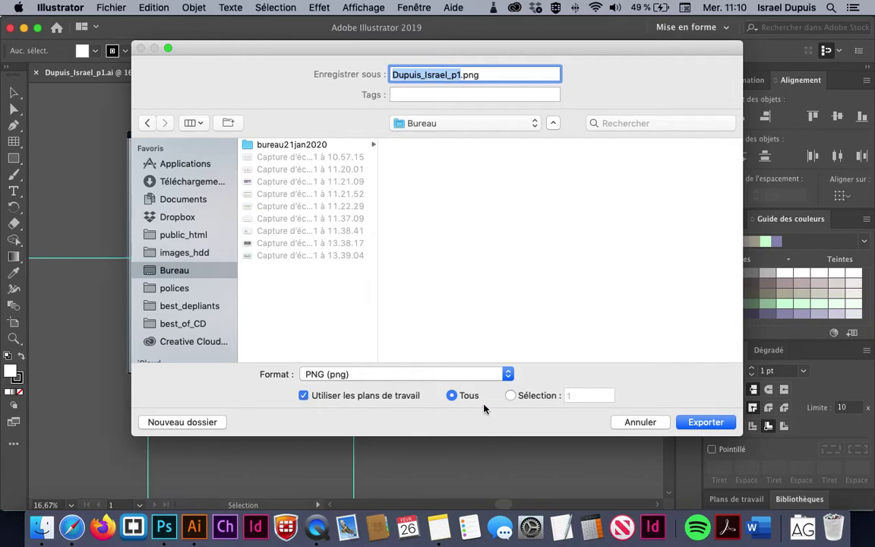
{"action": "left_click", "coordinate": [509, 397]}
{"action": "left_click", "coordinate": [718, 424]}
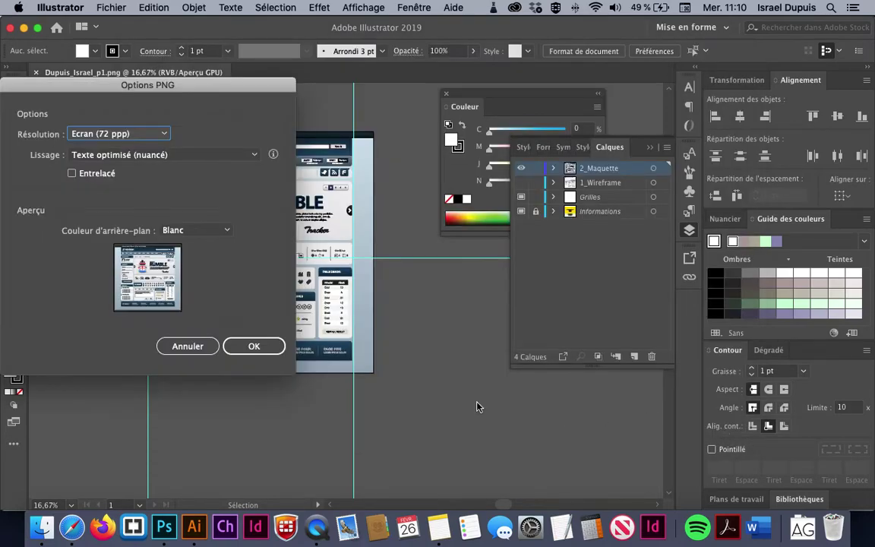
Set the PNG resolution to Elevée (300 ppp) with a Blanc background colour and complete the export.
{"action": "left_click_drag", "start_coordinate": [89, 80], "coordinate": [256, 119]}
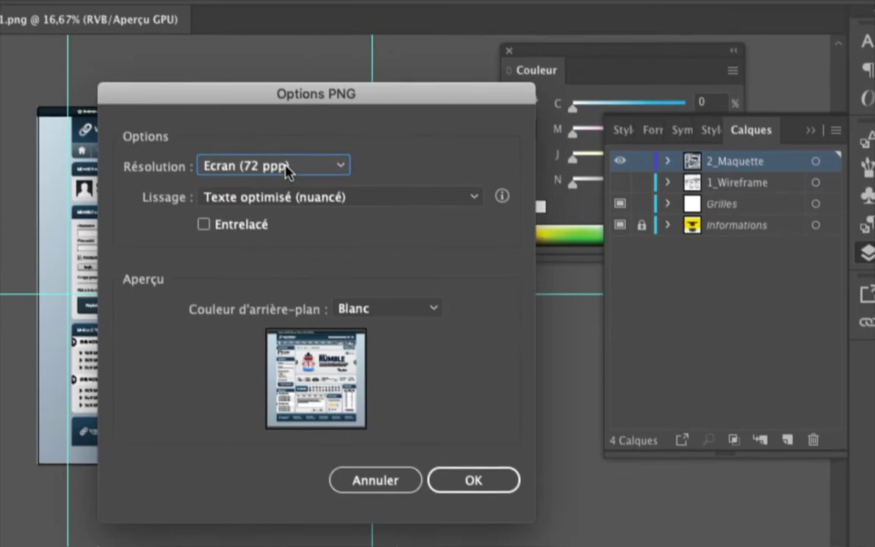
{"action": "left_click", "coordinate": [319, 180]}
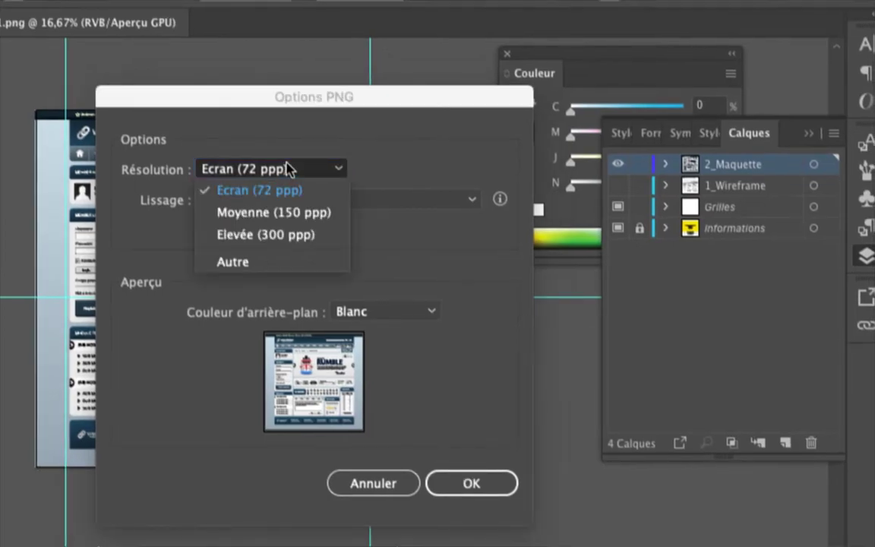
{"action": "left_click", "coordinate": [294, 150]}
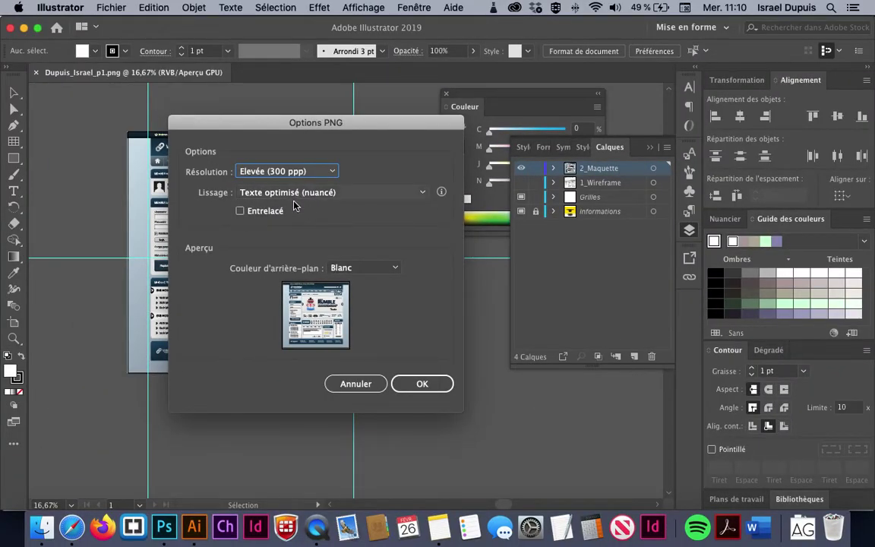
{"action": "left_click", "coordinate": [357, 269]}
{"action": "left_click", "coordinate": [362, 299]}
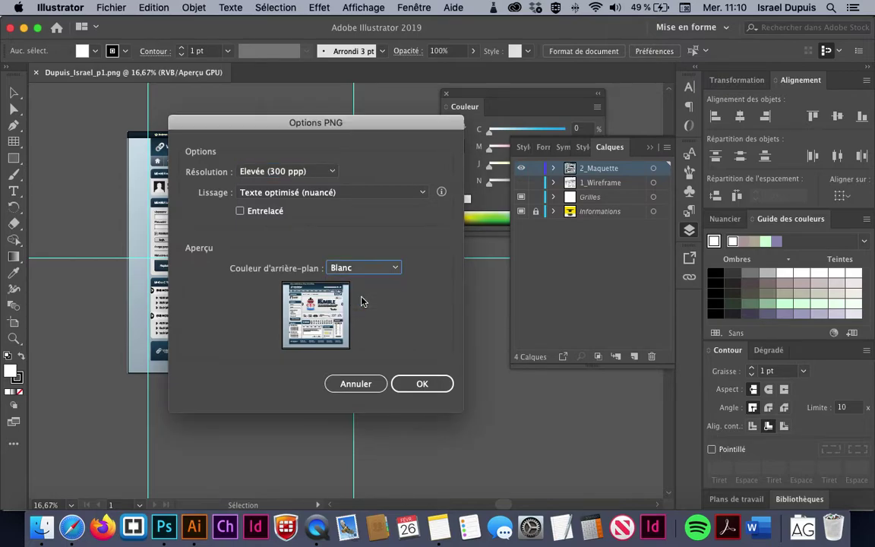
{"action": "left_click", "coordinate": [436, 387]}
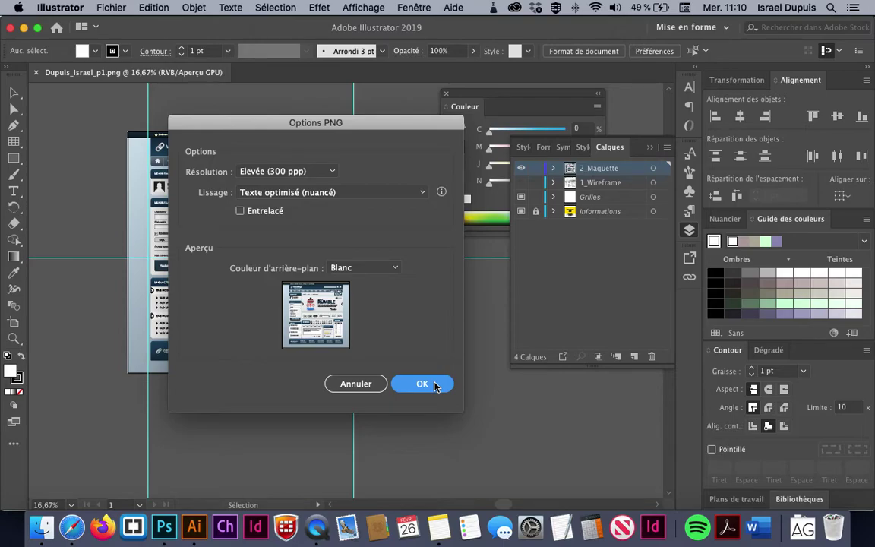
Back in Photoshop, reopen the Screenshot (Large) smart object and place the exported layout PNG from Bureau as an embedded image.
{"action": "key", "text": "super+Tab"}
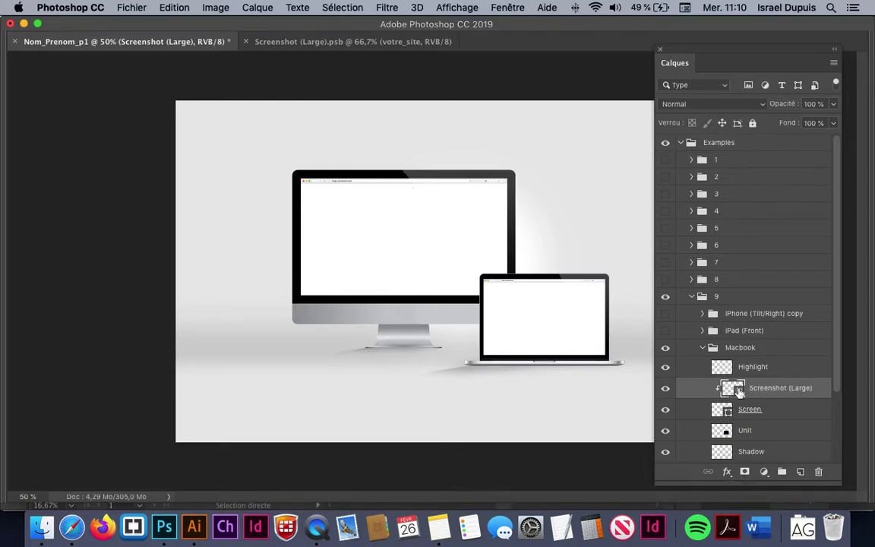
{"action": "double_click", "coordinate": [734, 388]}
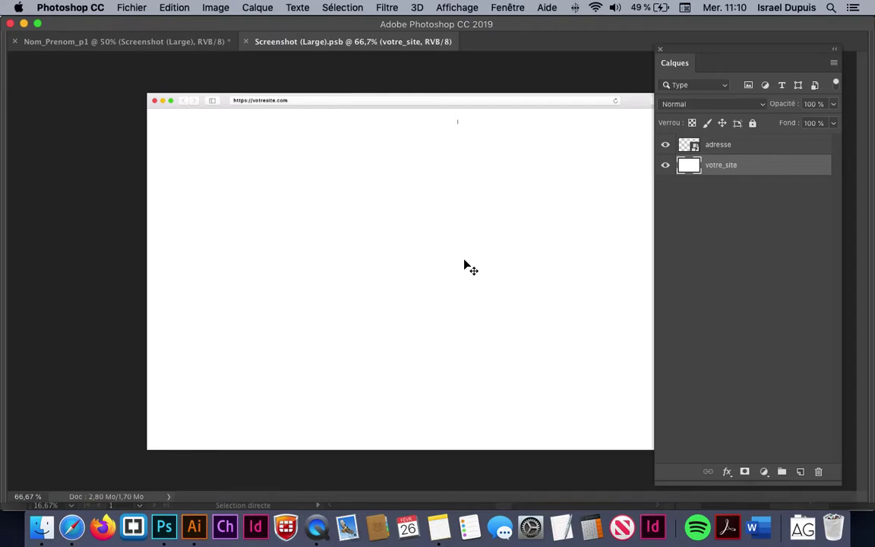
{"action": "left_click", "coordinate": [132, 8]}
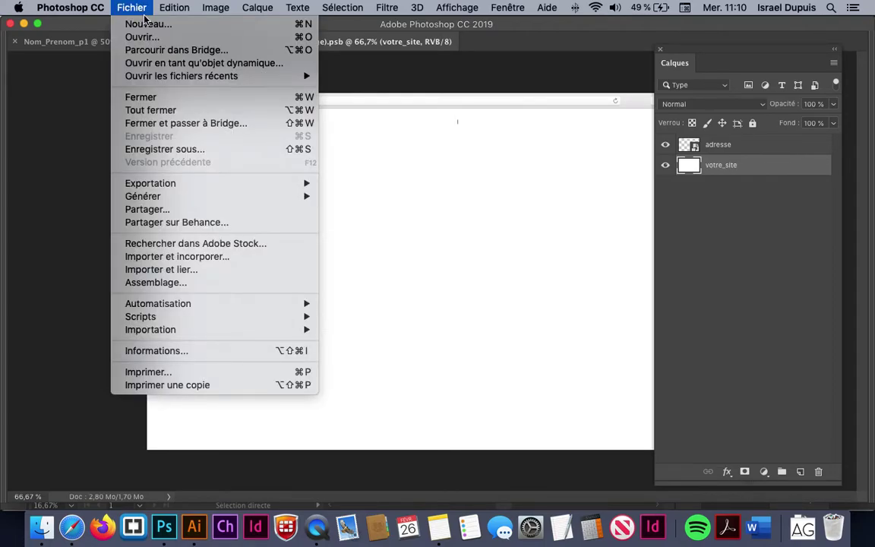
{"action": "left_click", "coordinate": [255, 257]}
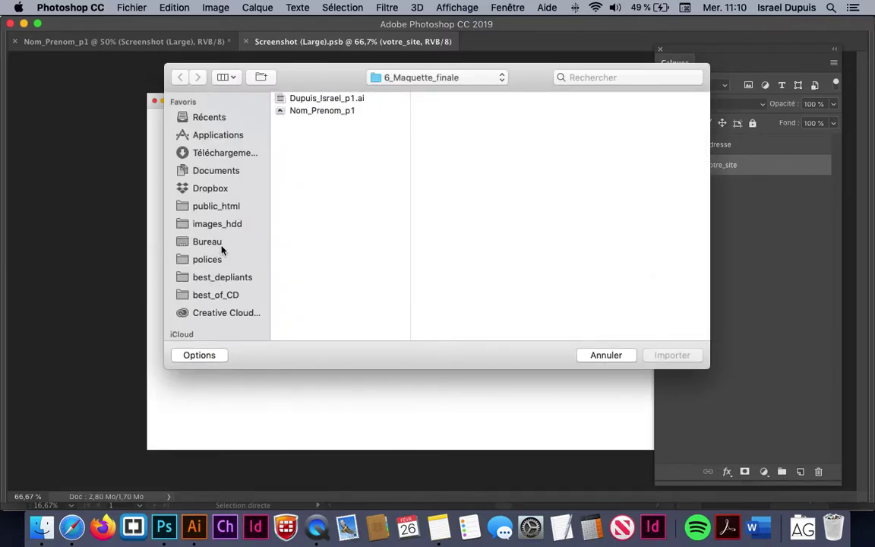
{"action": "left_click", "coordinate": [222, 248]}
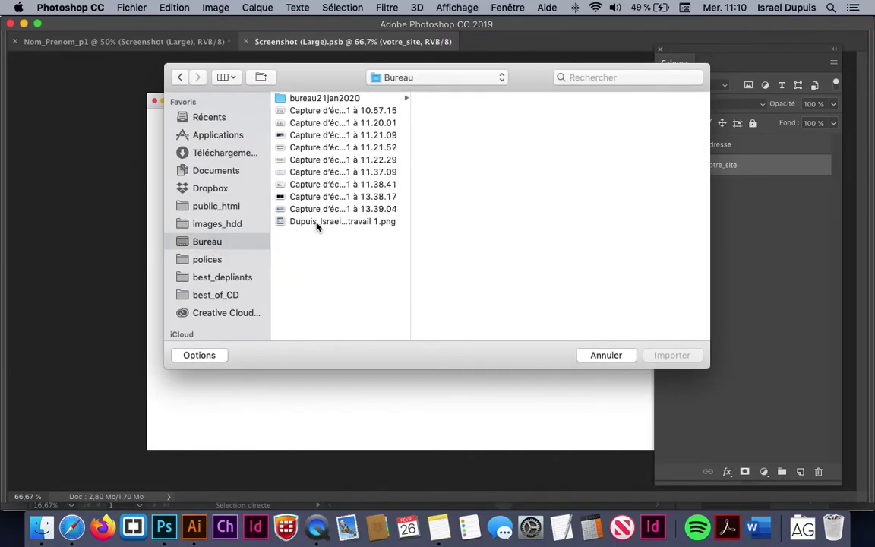
{"action": "left_click", "coordinate": [316, 223]}
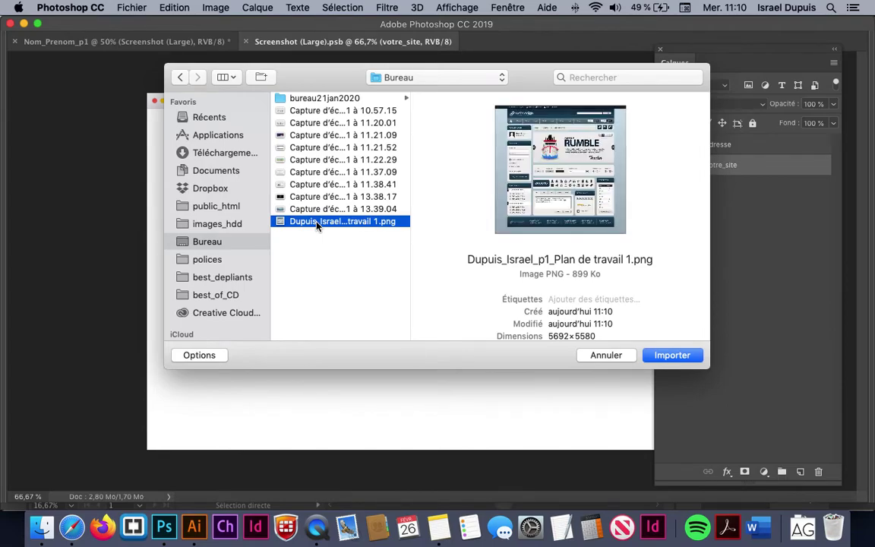
{"action": "left_click", "coordinate": [692, 353]}
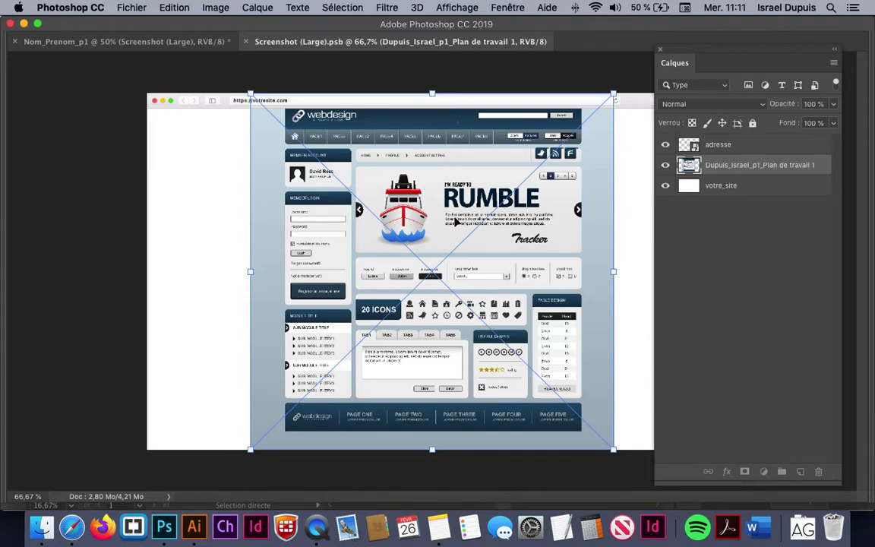
Look through the mock-up resources on the GraphicBurger site in Safari, and return to Photoshop.
{"action": "left_click", "coordinate": [73, 526]}
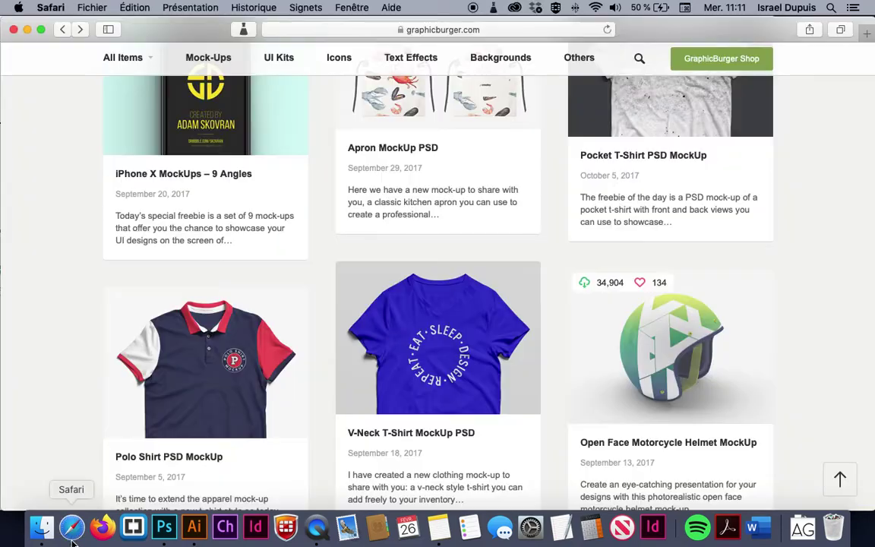
{"action": "scroll", "coordinate": [455, 221], "scroll_direction": "down", "scroll_amount": 10}
{"action": "scroll", "coordinate": [456, 222], "scroll_direction": "up", "scroll_amount": 15}
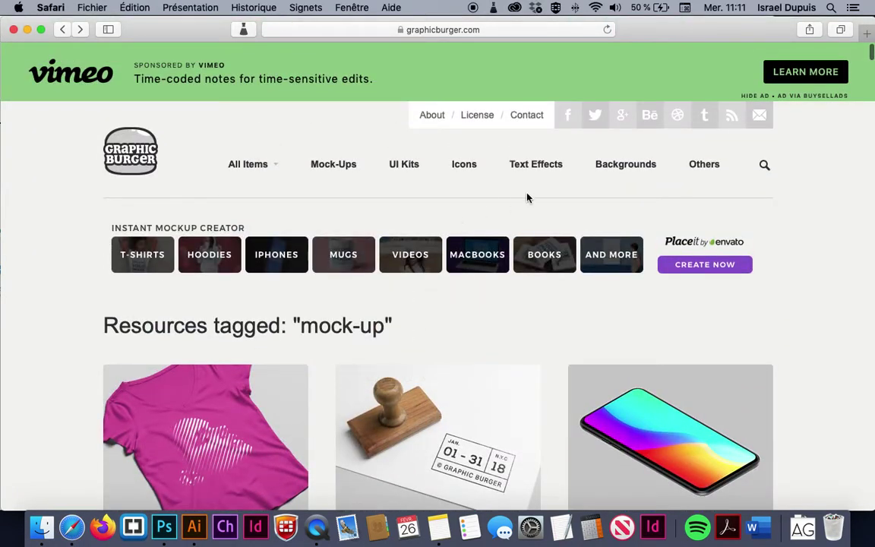
{"action": "scroll", "coordinate": [661, 348], "scroll_direction": "down", "scroll_amount": 10}
{"action": "scroll", "coordinate": [801, 420], "scroll_direction": "up", "scroll_amount": 10}
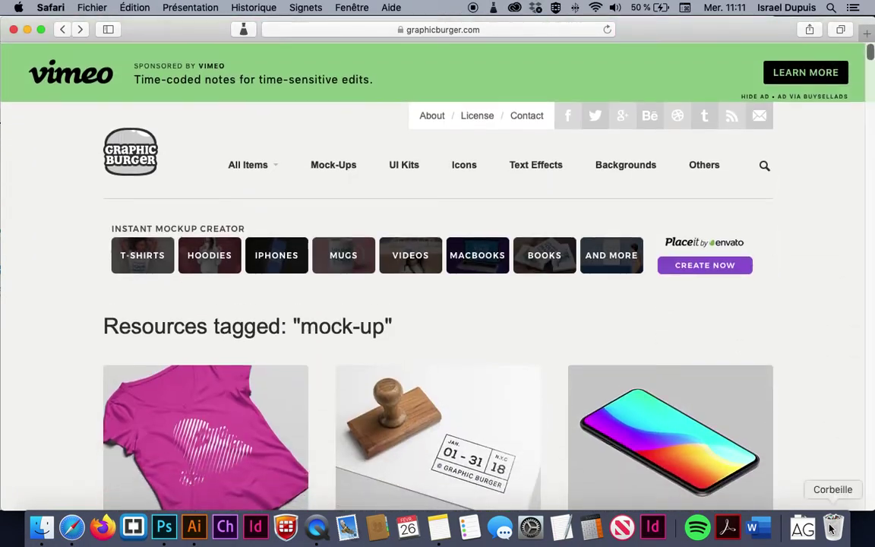
{"action": "key", "text": "super+Tab"}
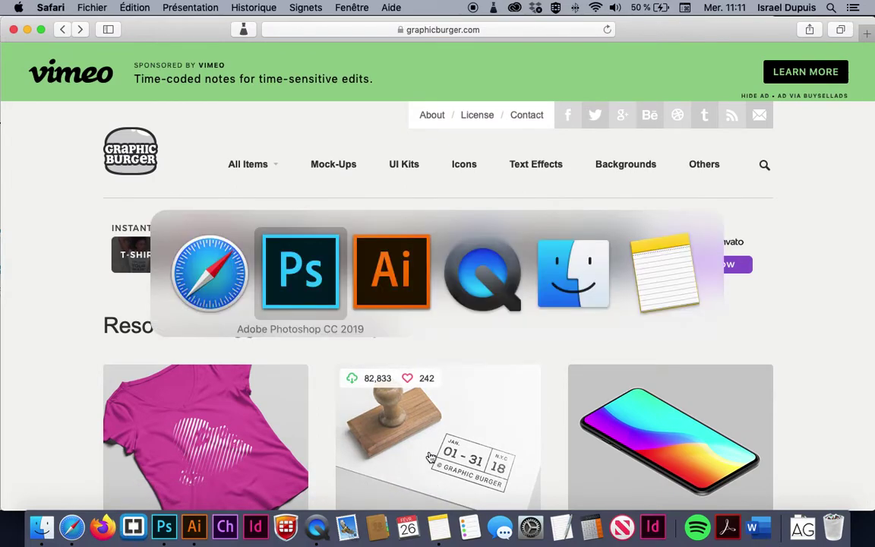
Enlarge the placed layout to the full canvas width with its top edge below the browser bar, and save and close the smart object.
{"action": "left_click", "coordinate": [450, 427], "text": "alt"}
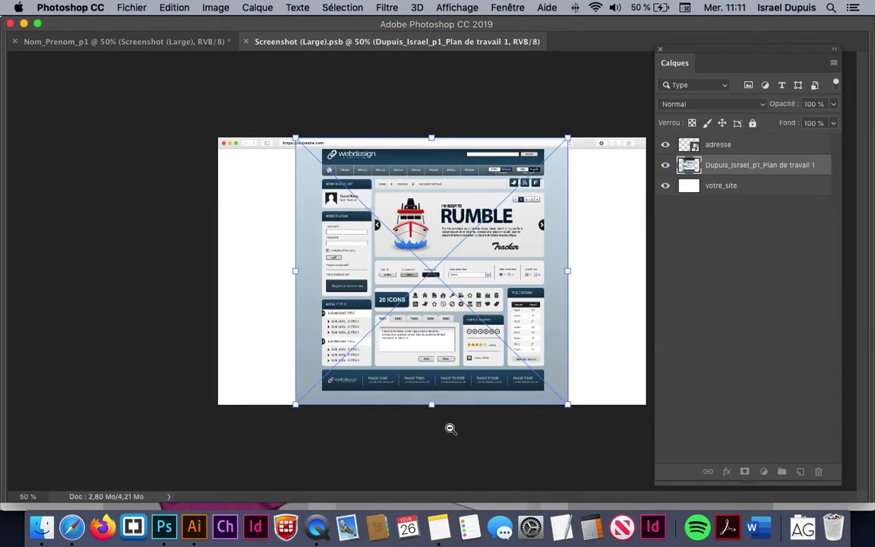
{"action": "left_click", "coordinate": [450, 428], "text": "alt"}
{"action": "left_click", "coordinate": [450, 429], "text": "alt"}
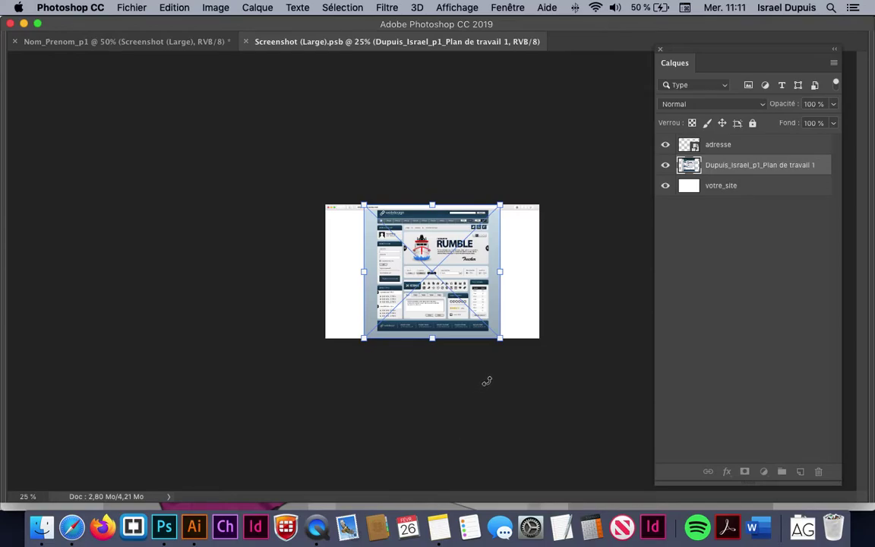
{"action": "left_click_drag", "start_coordinate": [501, 341], "coordinate": [540, 377]}
{"action": "left_click_drag", "start_coordinate": [364, 376], "coordinate": [325, 415]}
{"action": "left_click_drag", "start_coordinate": [437, 278], "coordinate": [438, 284]}
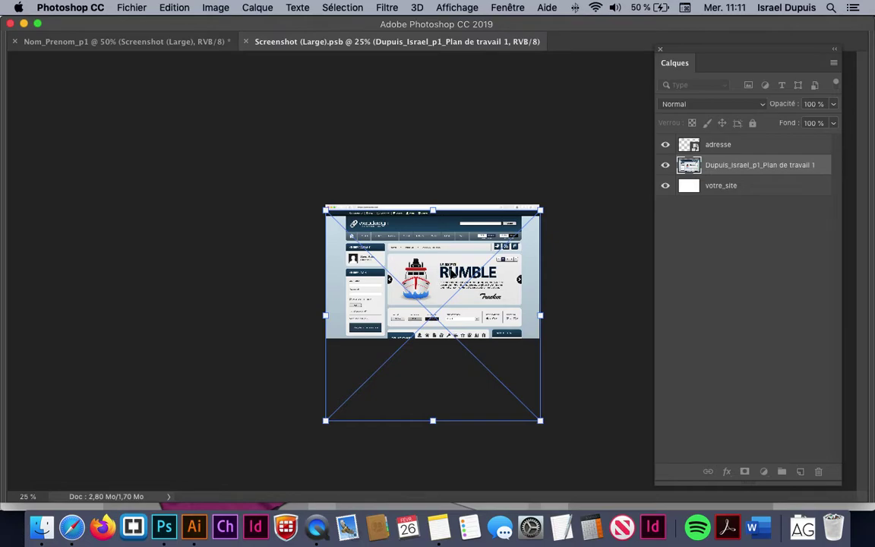
{"action": "key", "text": "Return"}
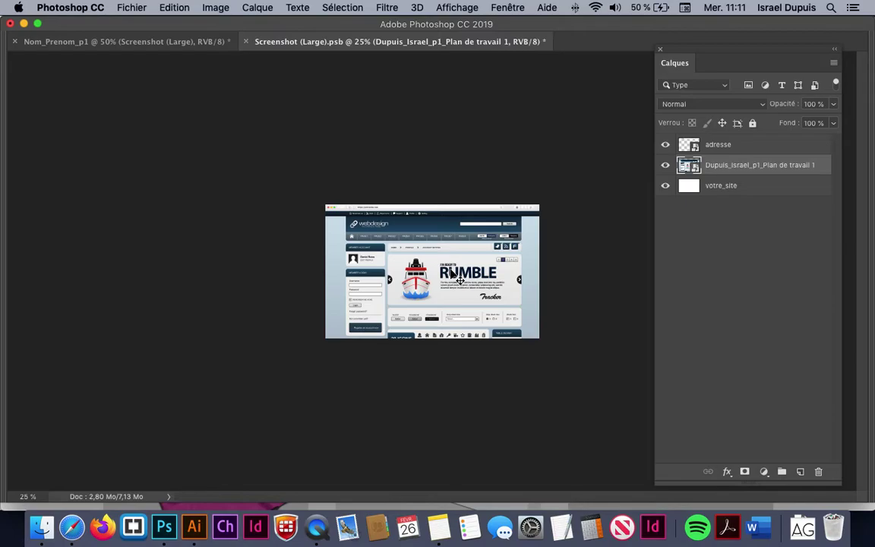
{"action": "key", "text": "super+s"}
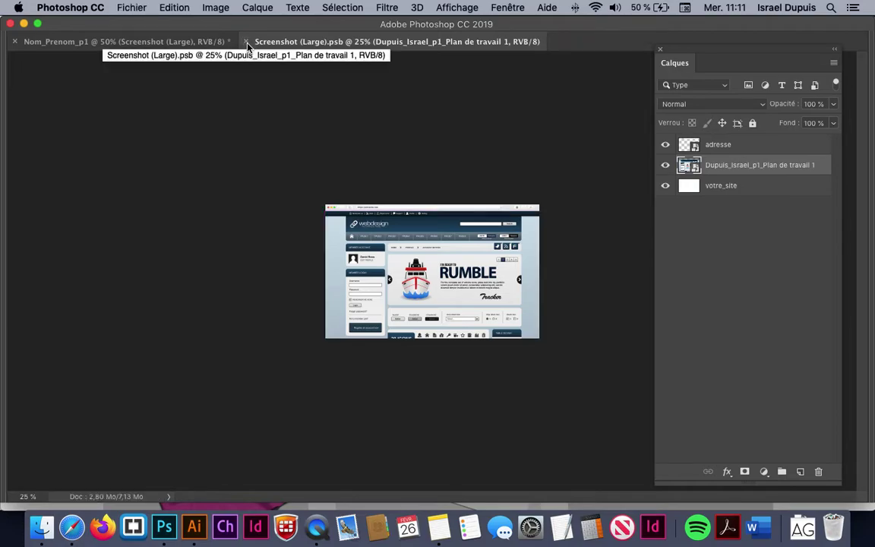
{"action": "left_click", "coordinate": [246, 43]}
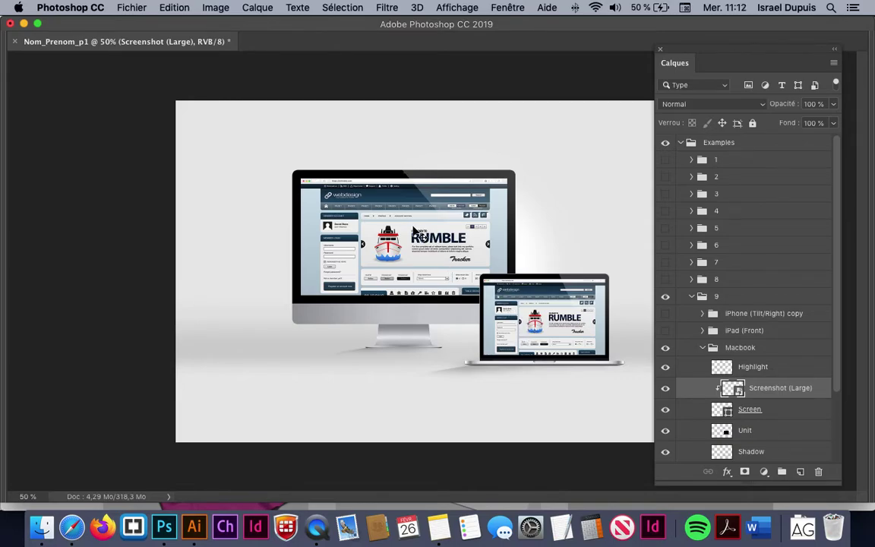
Preview mockup examples 8, 7 and 6 by switching group visibility, and show only example 9 again.
{"action": "left_click", "coordinate": [687, 297]}
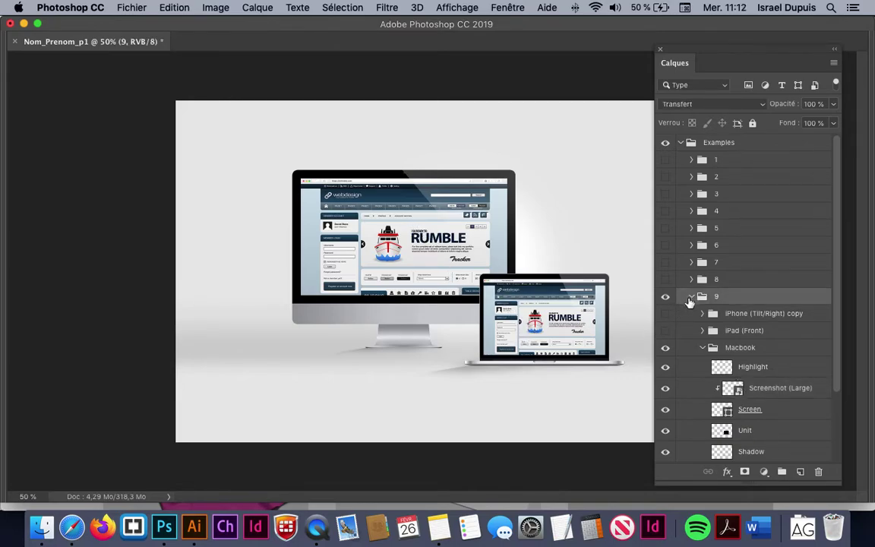
{"action": "left_click", "coordinate": [689, 298]}
{"action": "left_click", "coordinate": [666, 280]}
{"action": "left_click", "coordinate": [666, 297]}
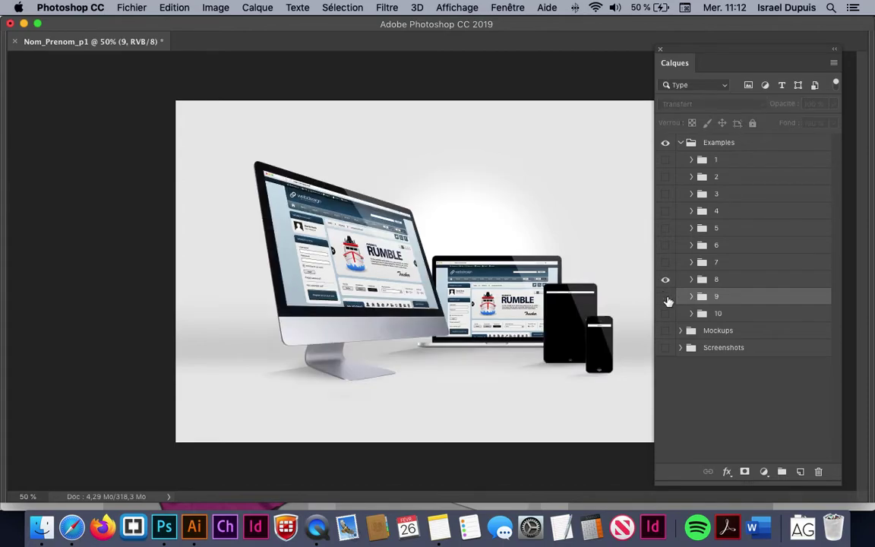
{"action": "left_click", "coordinate": [665, 263]}
{"action": "left_click", "coordinate": [665, 280]}
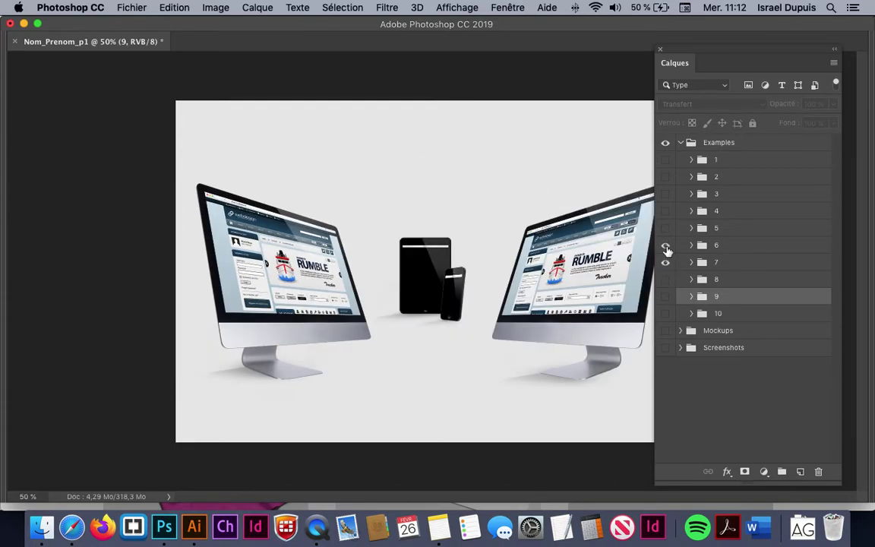
{"action": "left_click", "coordinate": [666, 246]}
{"action": "left_click", "coordinate": [665, 263]}
{"action": "left_click", "coordinate": [665, 247]}
{"action": "left_click", "coordinate": [665, 296]}
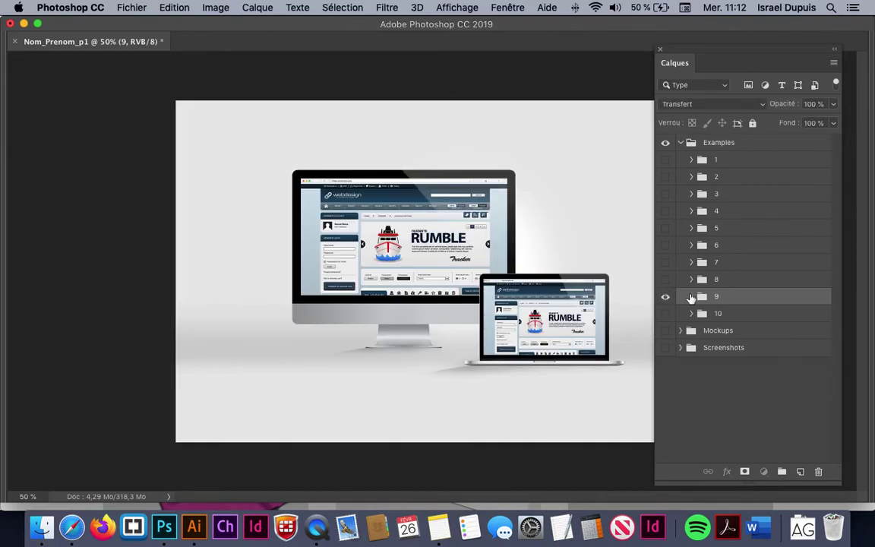
Show the iPhone (Tilt/Right) copy group in example 9, inspect its layers, and hide the group again.
{"action": "left_click", "coordinate": [690, 297]}
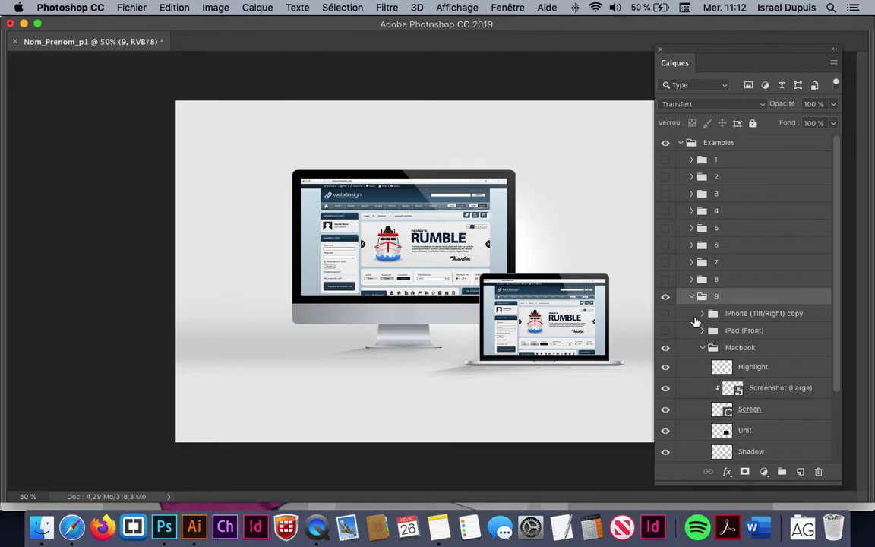
{"action": "left_click", "coordinate": [665, 313]}
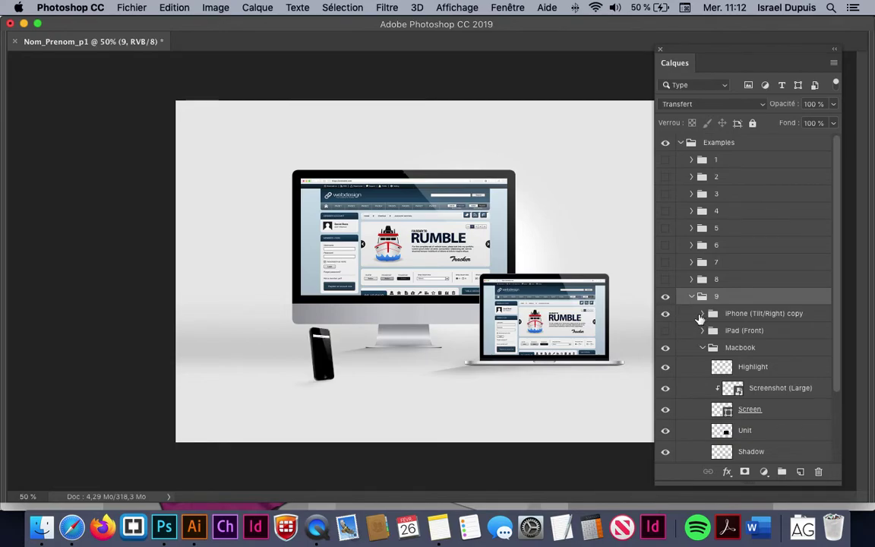
{"action": "left_click", "coordinate": [700, 317]}
{"action": "left_click", "coordinate": [702, 313]}
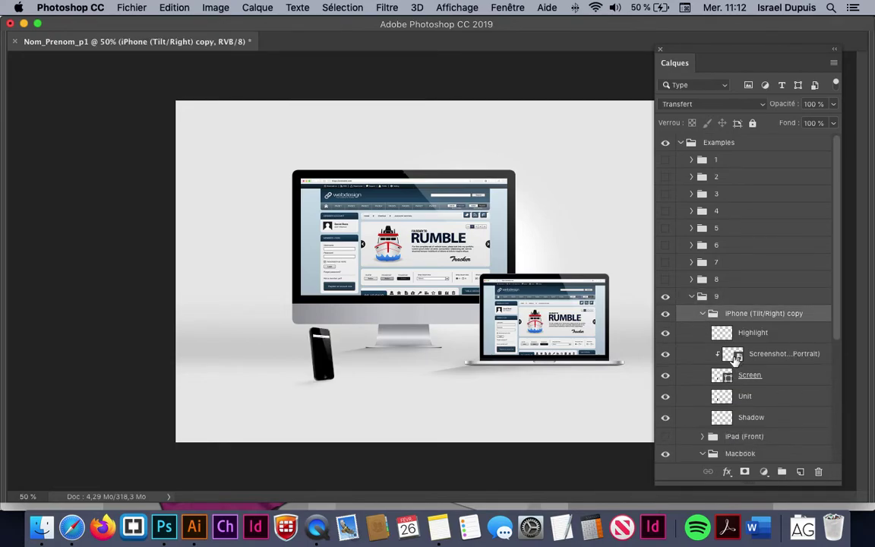
{"action": "left_click", "coordinate": [702, 314]}
{"action": "left_click", "coordinate": [664, 315]}
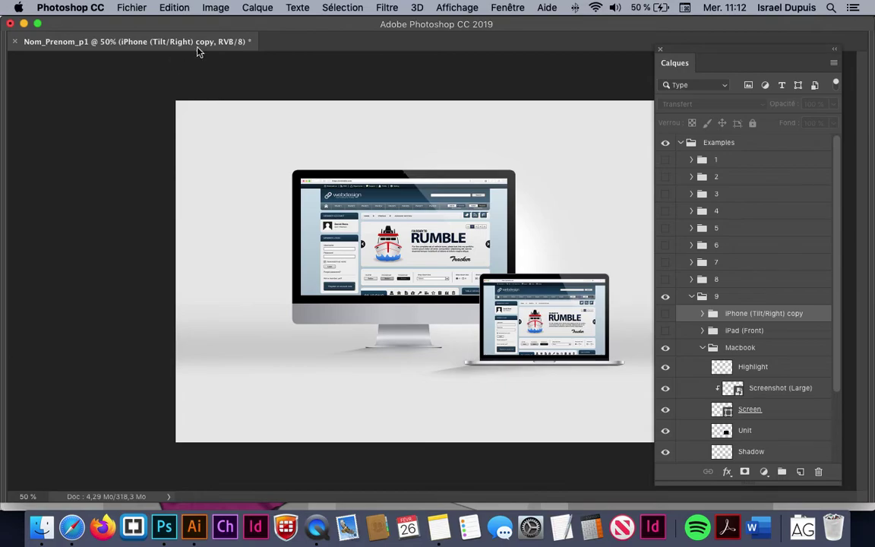
Start an Export As of the finished mockup document in PNG format.
{"action": "left_click", "coordinate": [133, 7]}
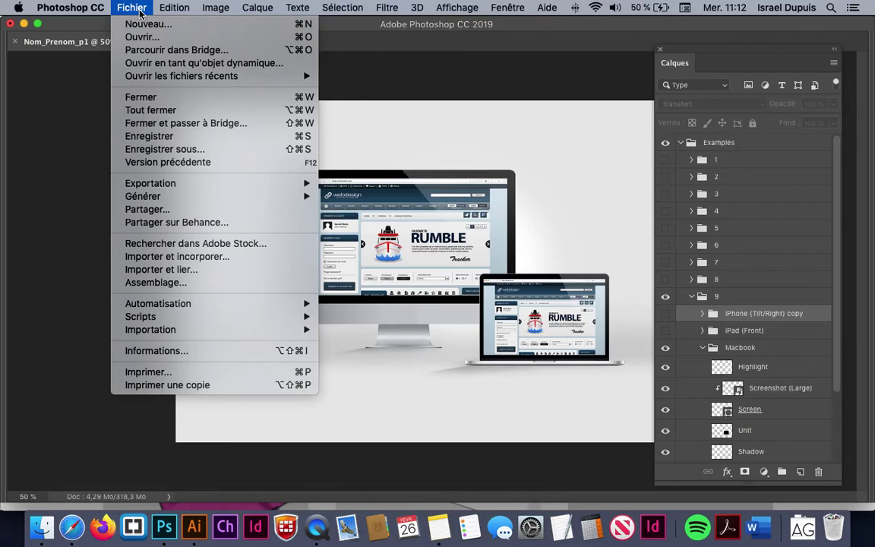
{"action": "mouse_move", "coordinate": [155, 183]}
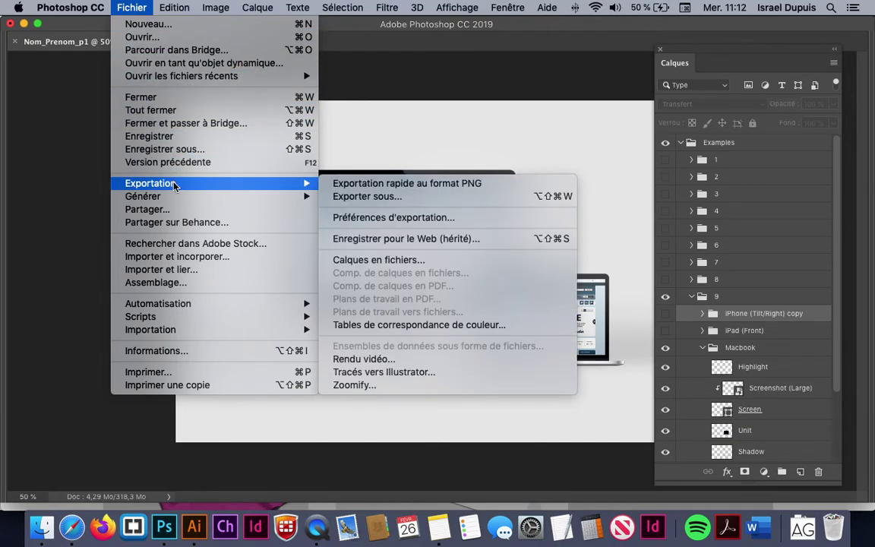
{"action": "left_click", "coordinate": [422, 197]}
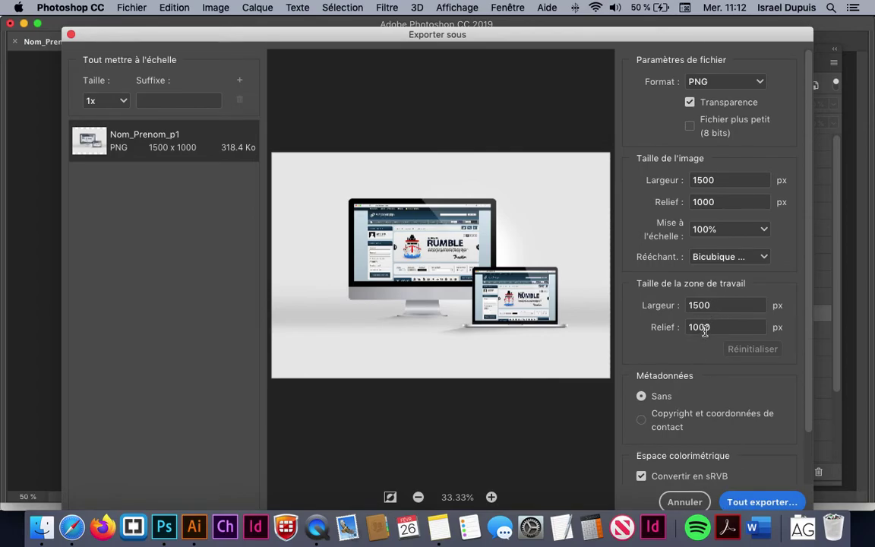
{"action": "left_click", "coordinate": [755, 501]}
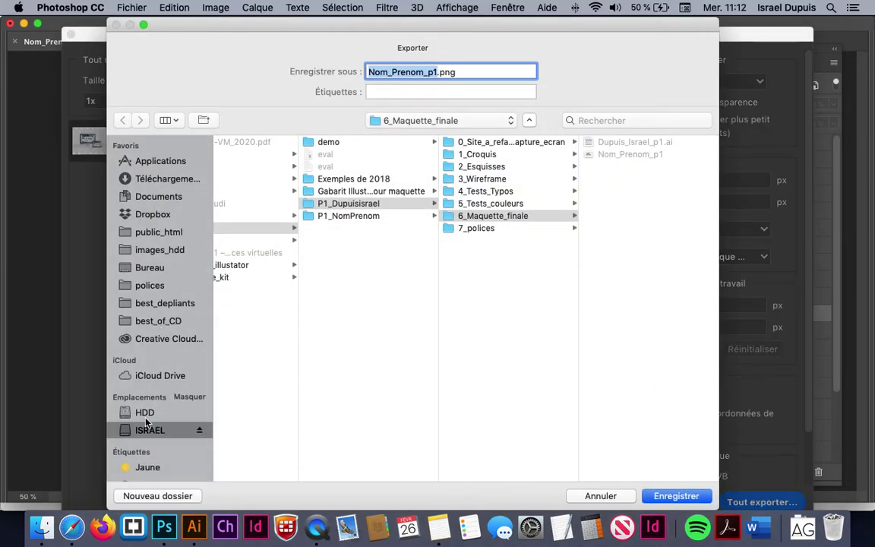
Replace the Nom_Prenom part of the PNG's file name with the author's last and first names, and save it in Bureau.
{"action": "left_click", "coordinate": [172, 271]}
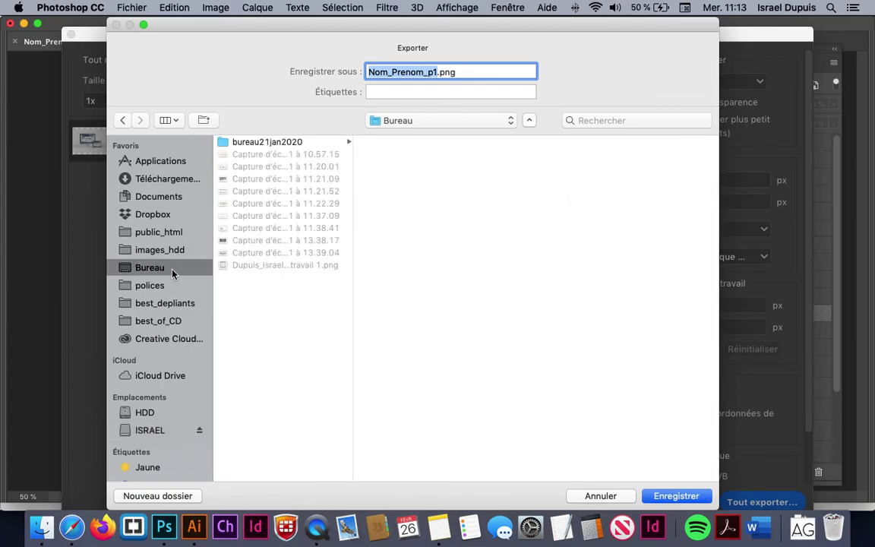
{"action": "key", "text": "Left"}
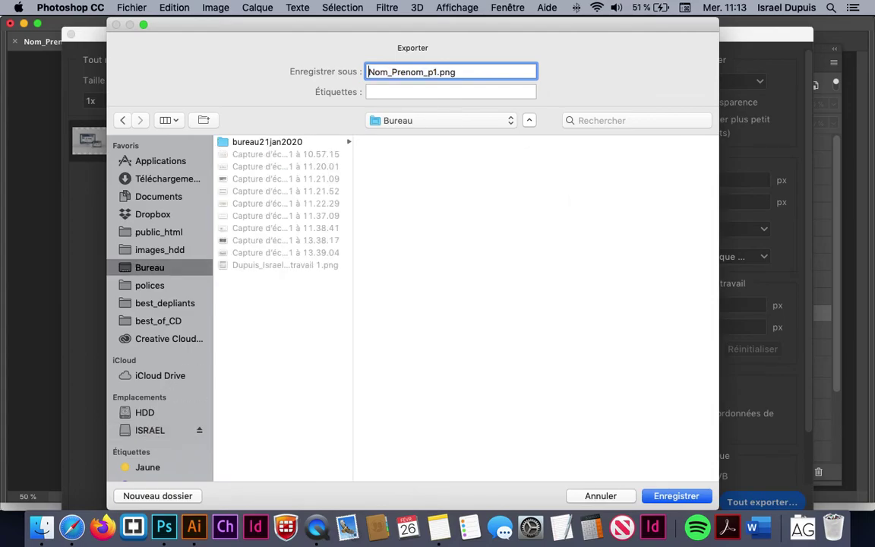
{"action": "key", "text": "Right"}
{"action": "key", "text": "Right"}
{"action": "key", "text": "Right"}
{"action": "key", "text": "Right"}
{"action": "key", "text": "Right"}
{"action": "key", "text": "Right"}
{"action": "key", "text": "Right"}
{"action": "key", "text": "Right"}
{"action": "key", "text": "Right"}
{"action": "key", "text": "Right"}
{"action": "key", "text": "BackSpace"}
{"action": "key", "text": "BackSpace"}
{"action": "key", "text": "BackSpace"}
{"action": "key", "text": "BackSpace"}
{"action": "key", "text": "BackSpace"}
{"action": "key", "text": "BackSpace"}
{"action": "key", "text": "BackSpace"}
{"action": "key", "text": "BackSpace"}
{"action": "key", "text": "BackSpace"}
{"action": "key", "text": "BackSpace"}
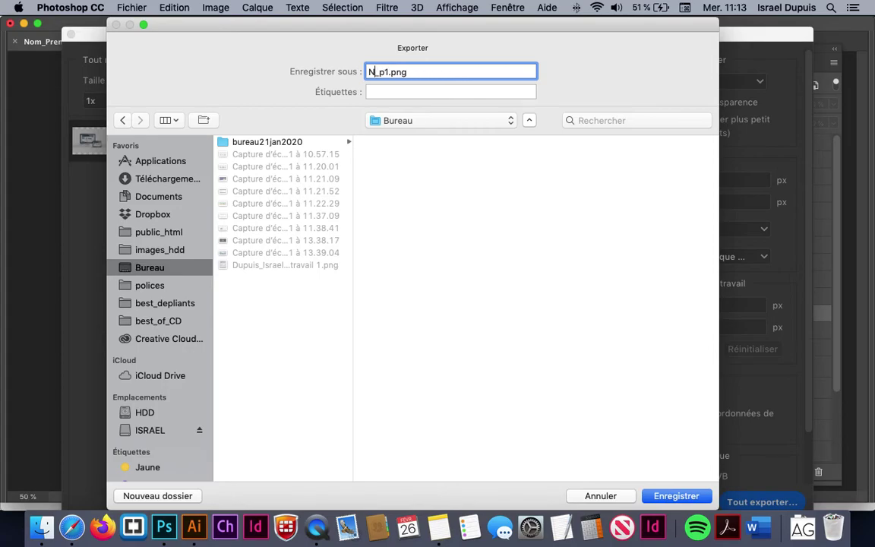
{"action": "type", "text": "Dupuis_israel"}
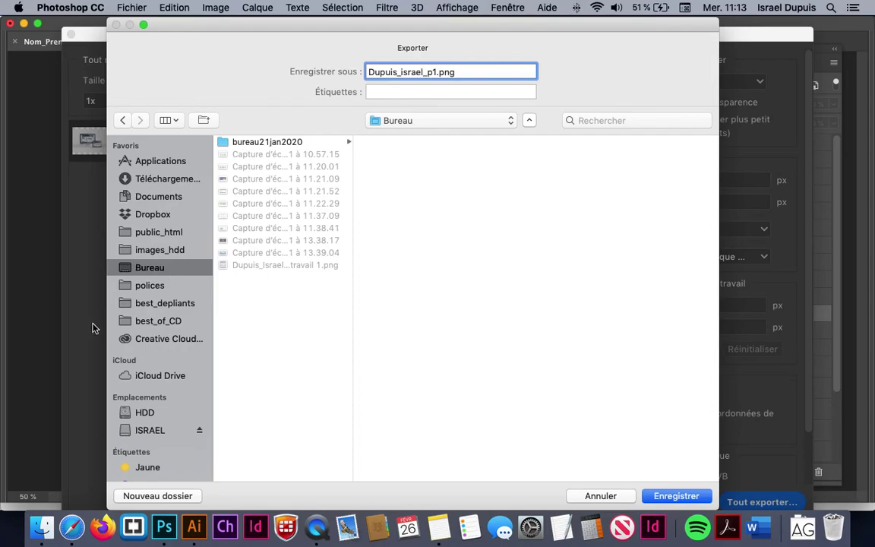
{"action": "left_click", "coordinate": [688, 496]}
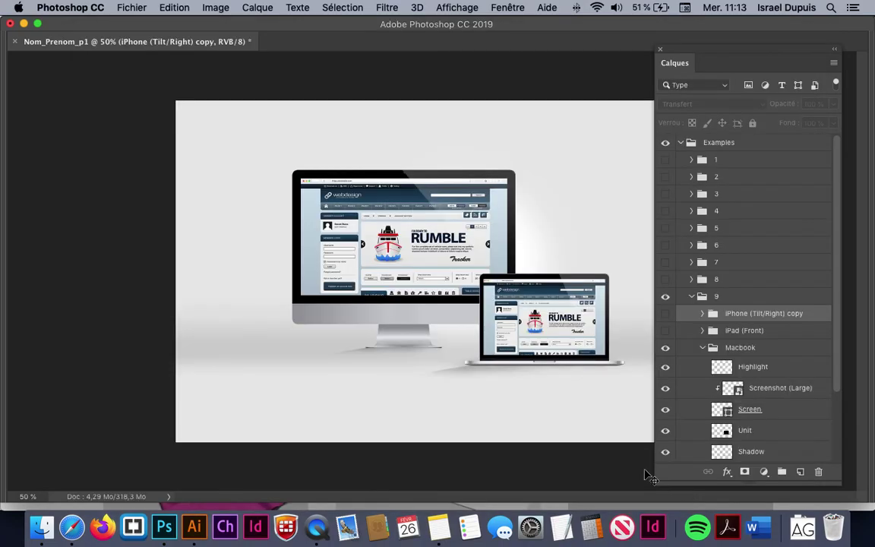
Find the exported mockup PNG in the Bureau folder in Finder and check it in Quick Look.
{"action": "left_click", "coordinate": [41, 526]}
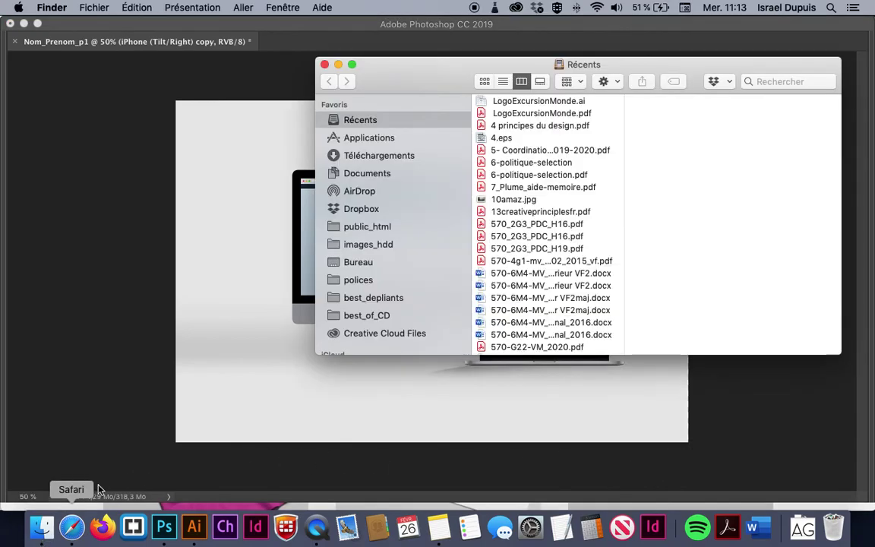
{"action": "left_click", "coordinate": [378, 262]}
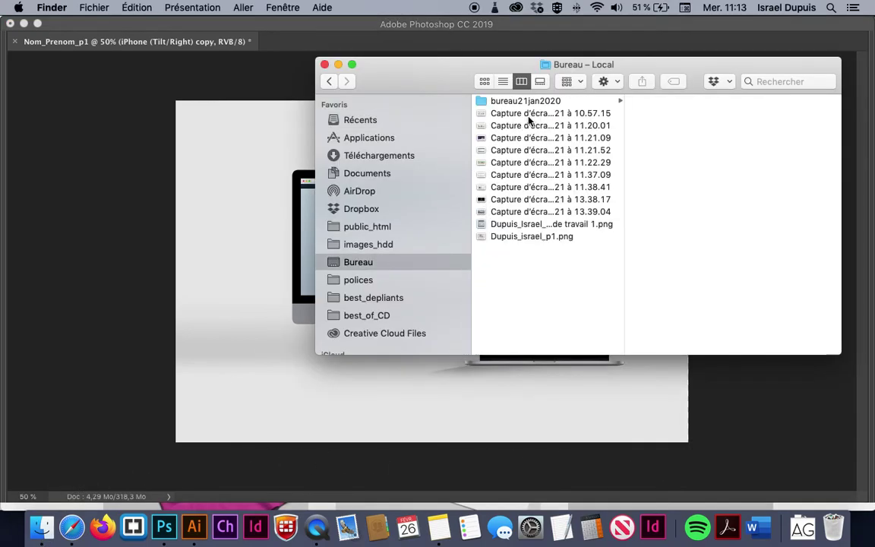
{"action": "left_click", "coordinate": [541, 237]}
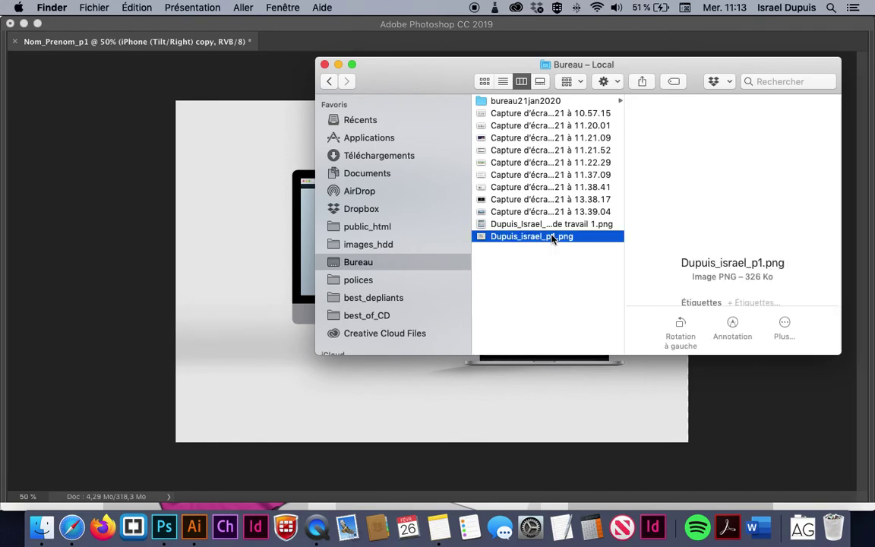
{"action": "key", "text": "space"}
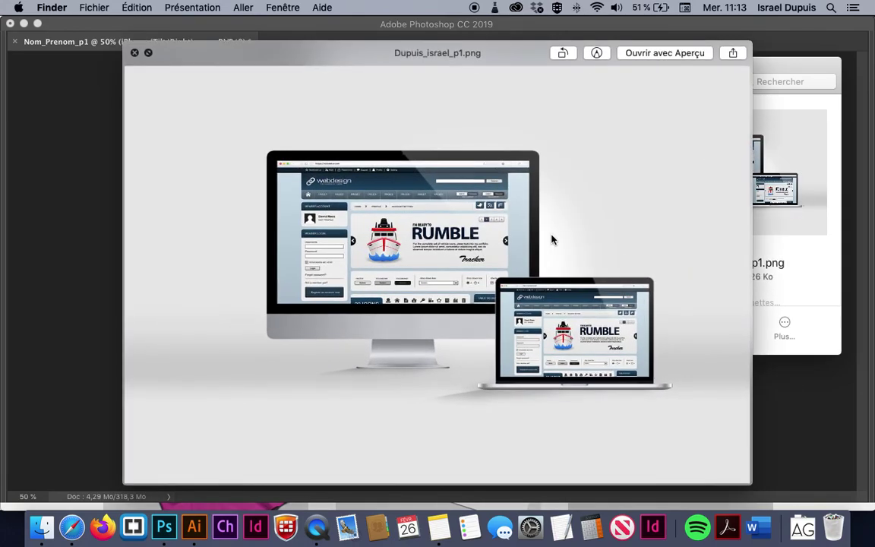
{"action": "key", "text": "space"}
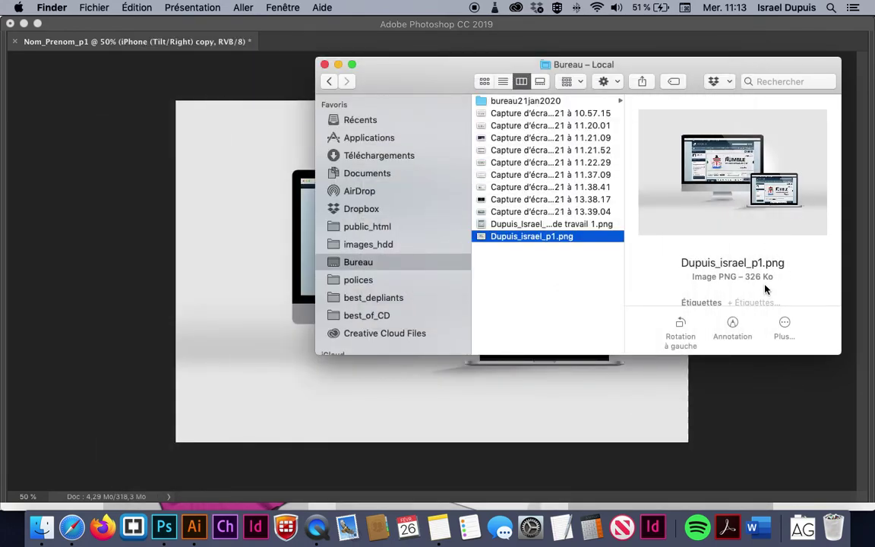
{"action": "key", "text": "space"}
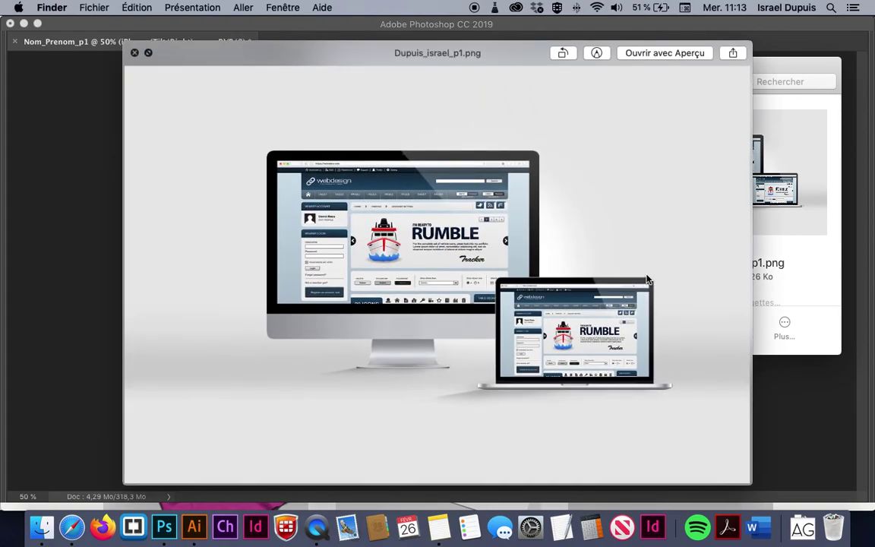